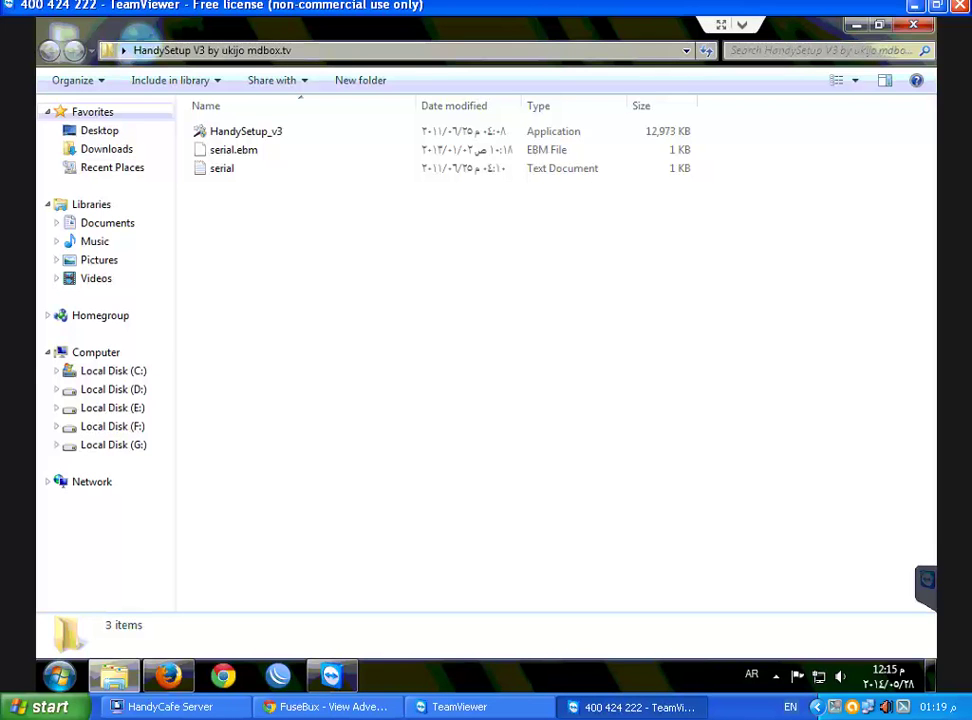
- Launch the HandySetup_v3 installer, allow it to make changes, and accept the license agreement
{"action": "left_click", "coordinate": [246, 131]}
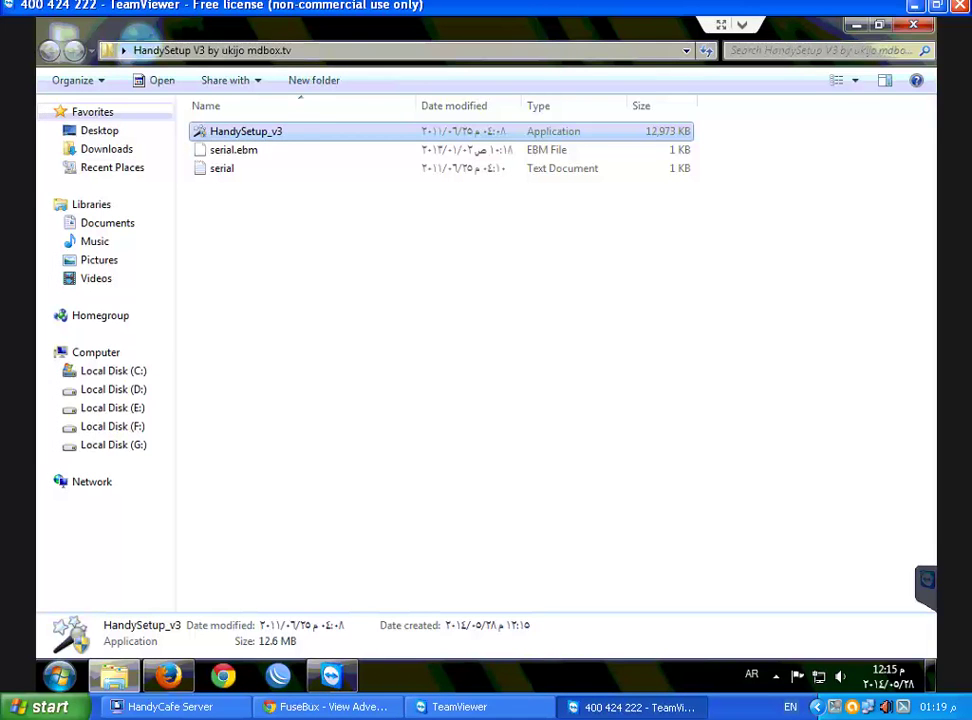
{"action": "key", "text": "Return"}
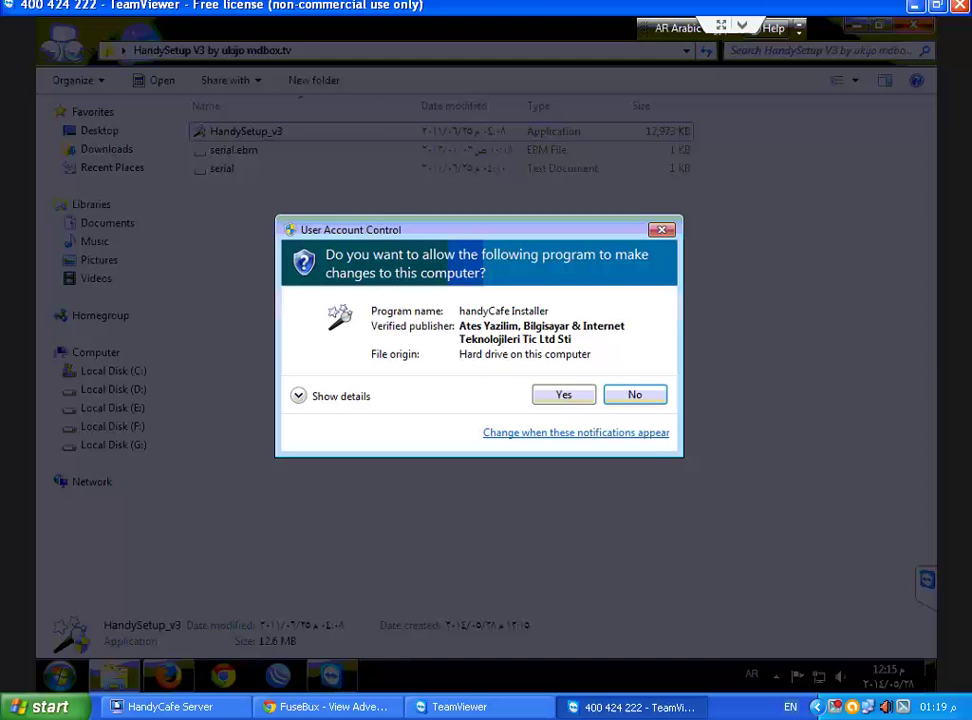
{"action": "left_click", "coordinate": [564, 395]}
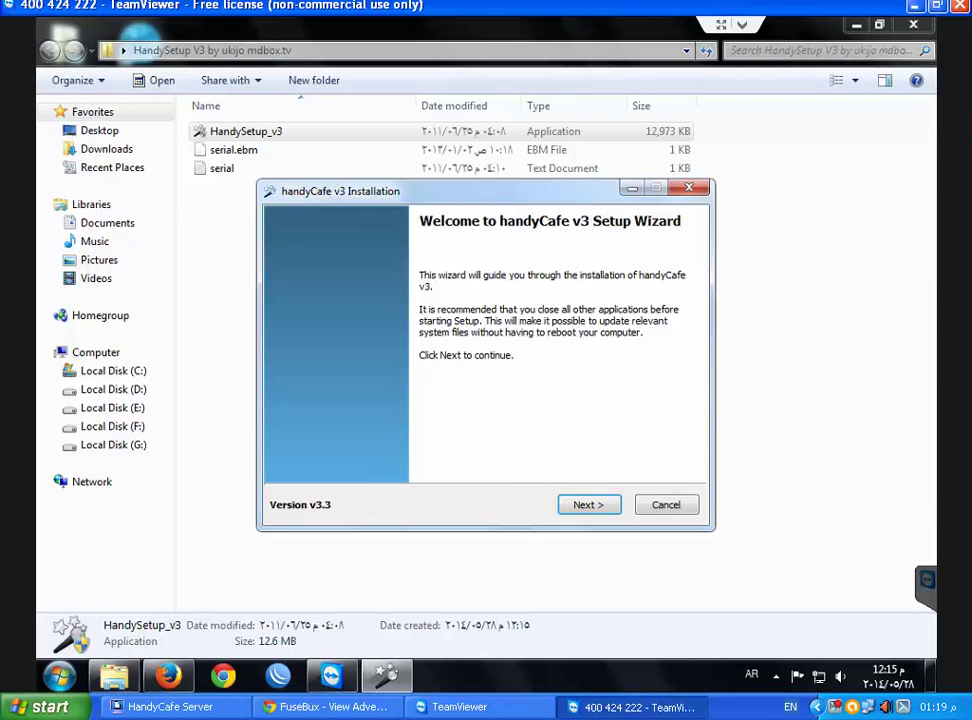
{"action": "key", "text": "Return"}
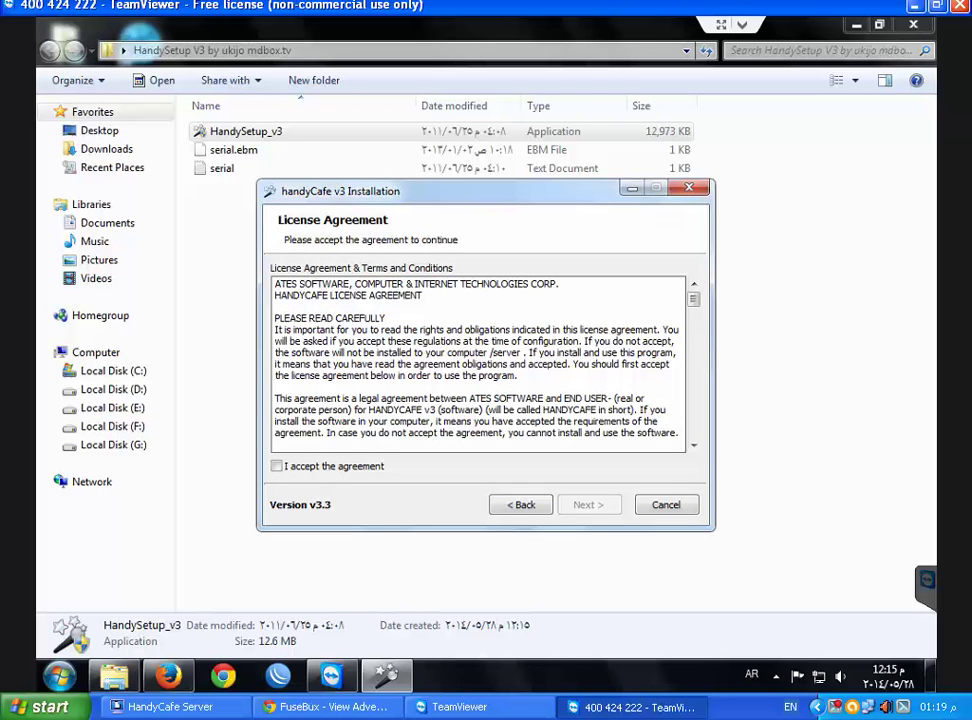
{"action": "left_click", "coordinate": [277, 466]}
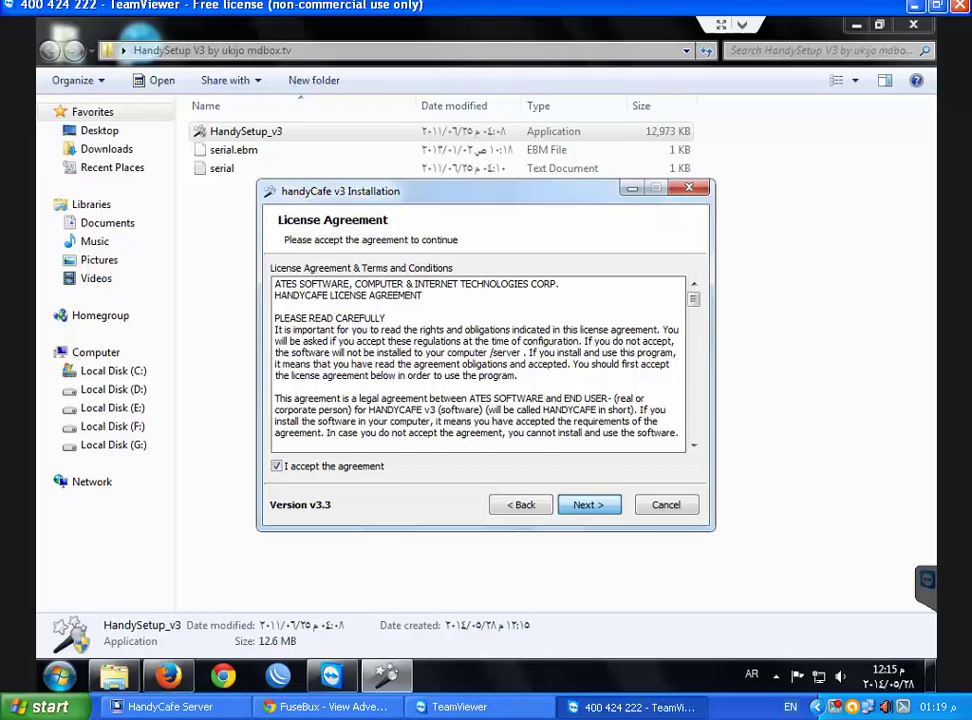
{"action": "key", "text": "Return"}
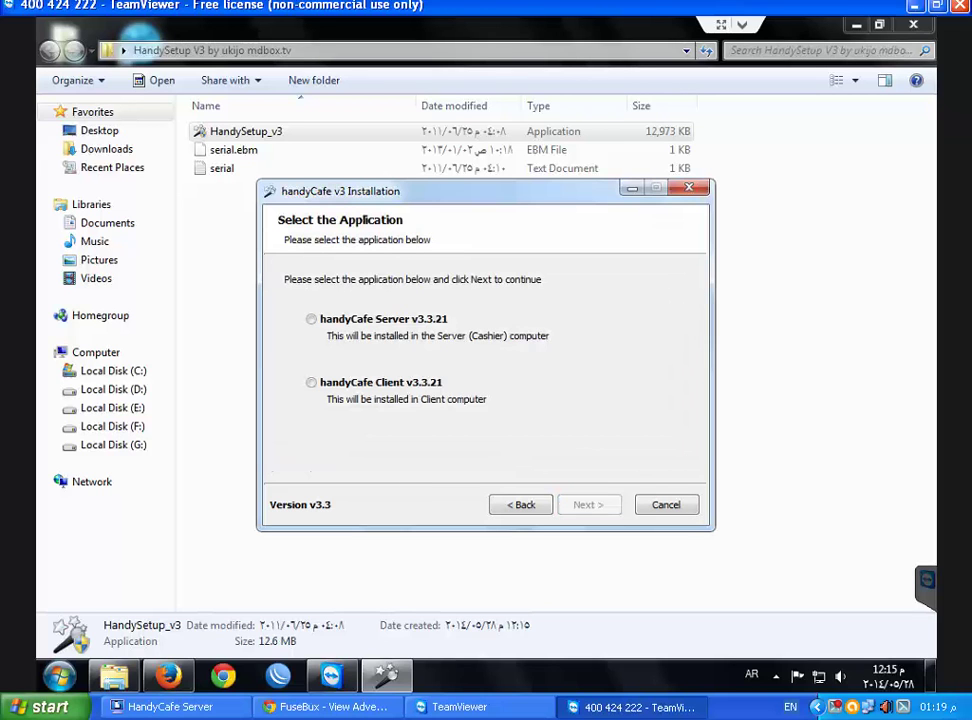
- Install handyCafe Server v3.3.21 in the default destination folder and finish setup with the server set to run
{"action": "left_click", "coordinate": [311, 319]}
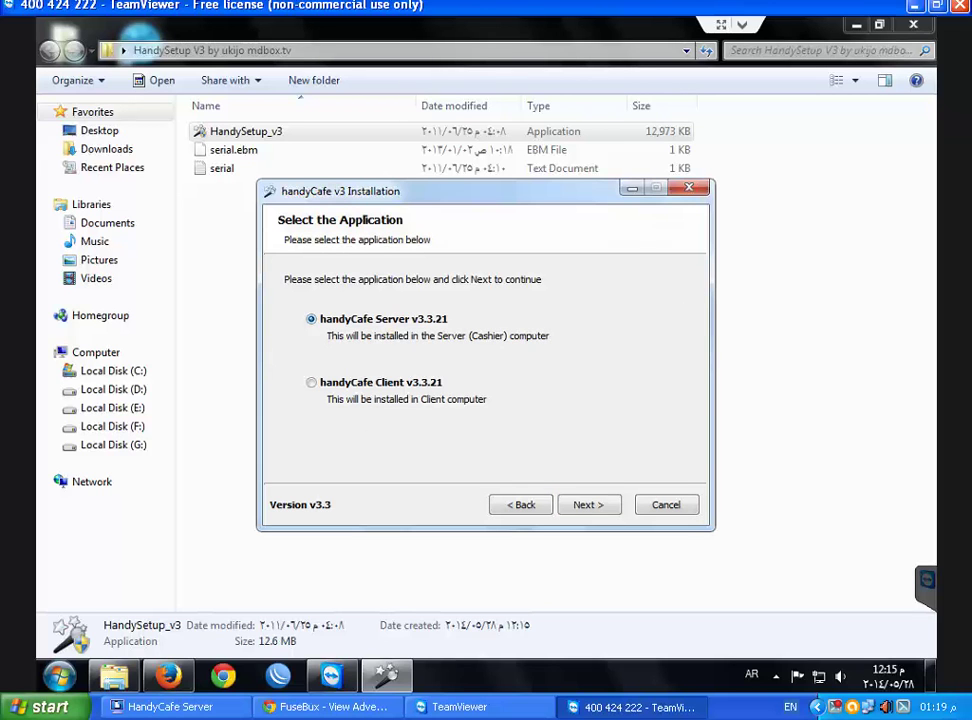
{"action": "key", "text": "Return"}
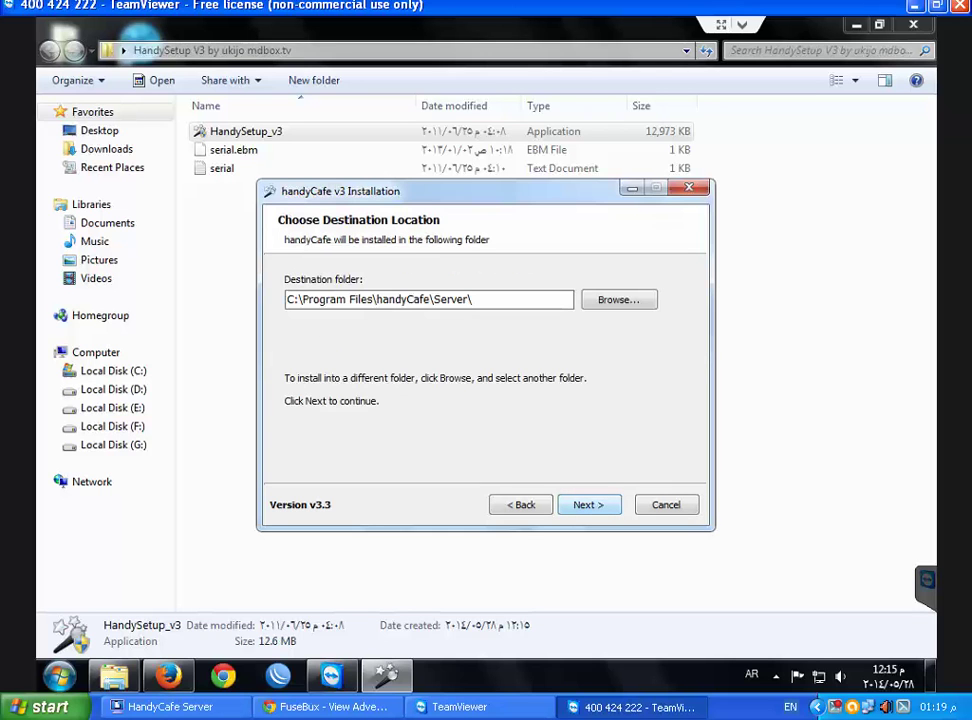
{"action": "key", "text": "Return"}
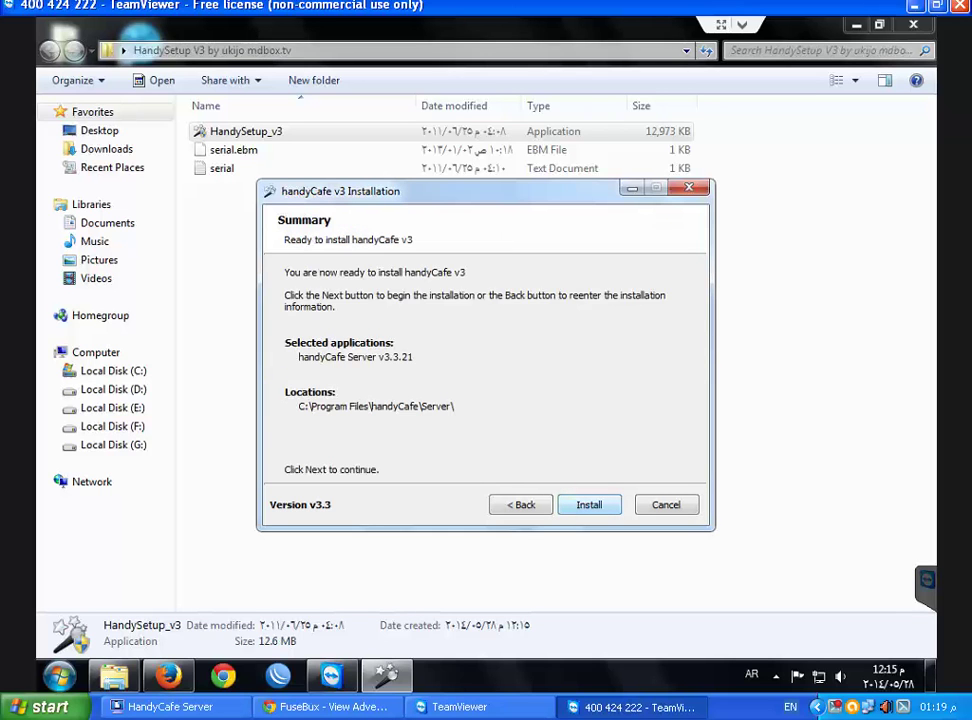
{"action": "key", "text": "Return"}
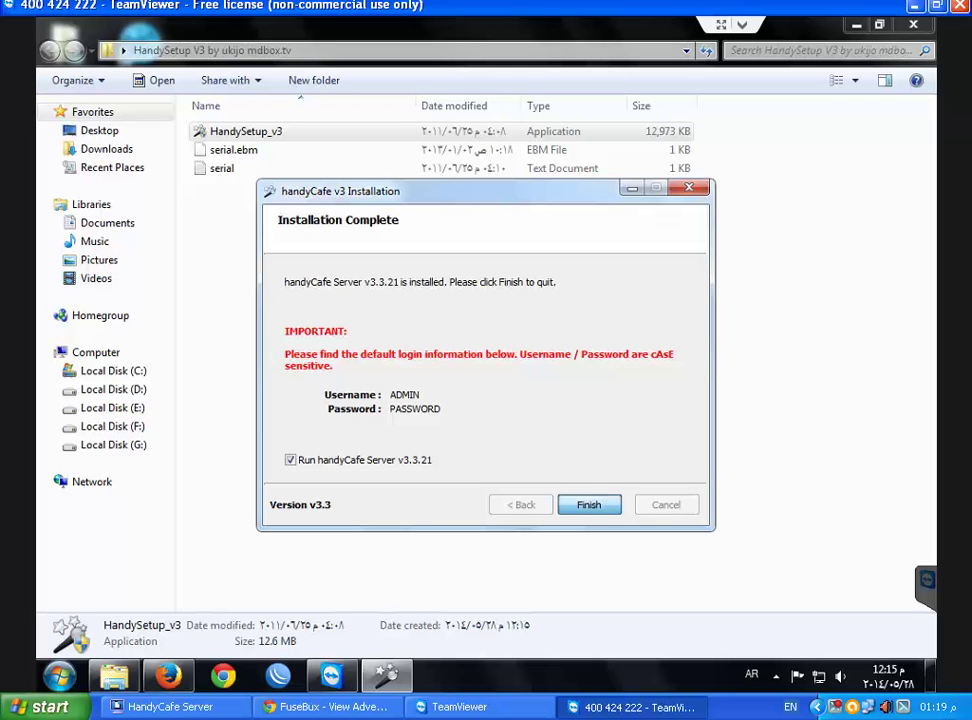
{"action": "key", "text": "Return"}
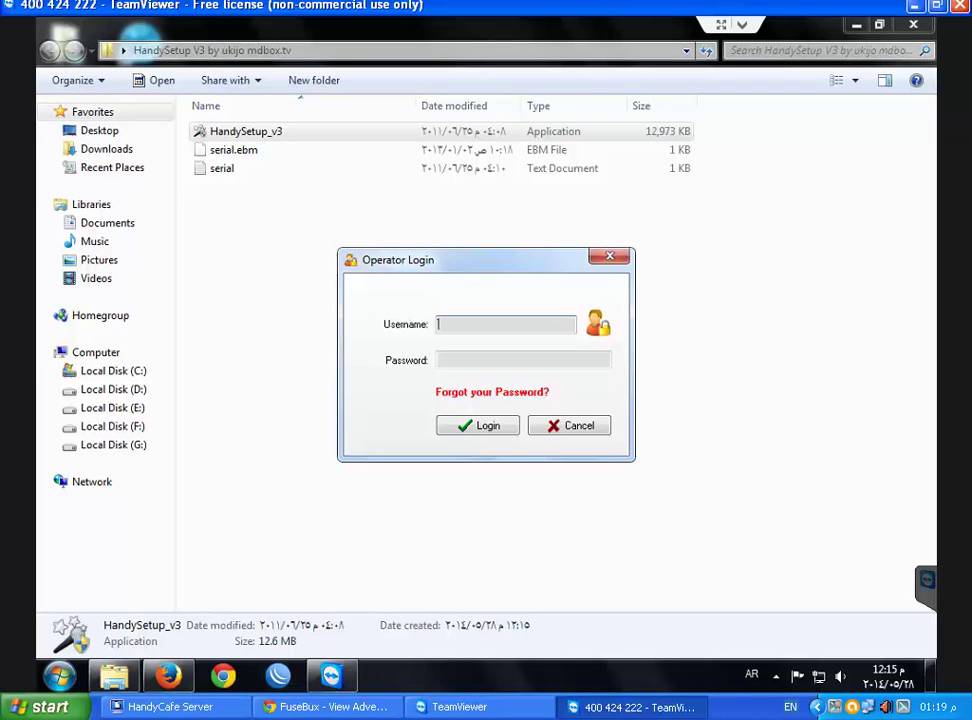
- Log in to the server as operator ADMIN with the account password
{"action": "key", "text": "alt+shift"}
{"action": "type", "text": "?"}
{"action": "type", "text": "A"}
{"action": "key", "text": "alt+shift"}
{"action": "type", "text": "DMIN"}
{"action": "key", "text": "Tab"}
{"action": "type", "text": "****"}
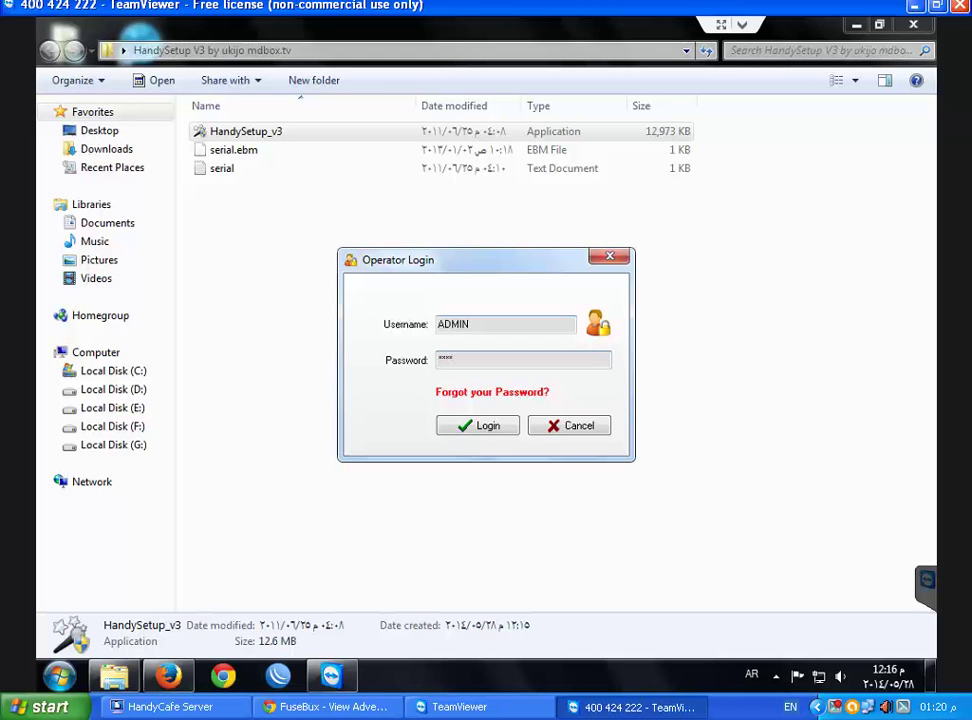
{"action": "type", "text": "**"}
{"action": "key", "text": "Return"}
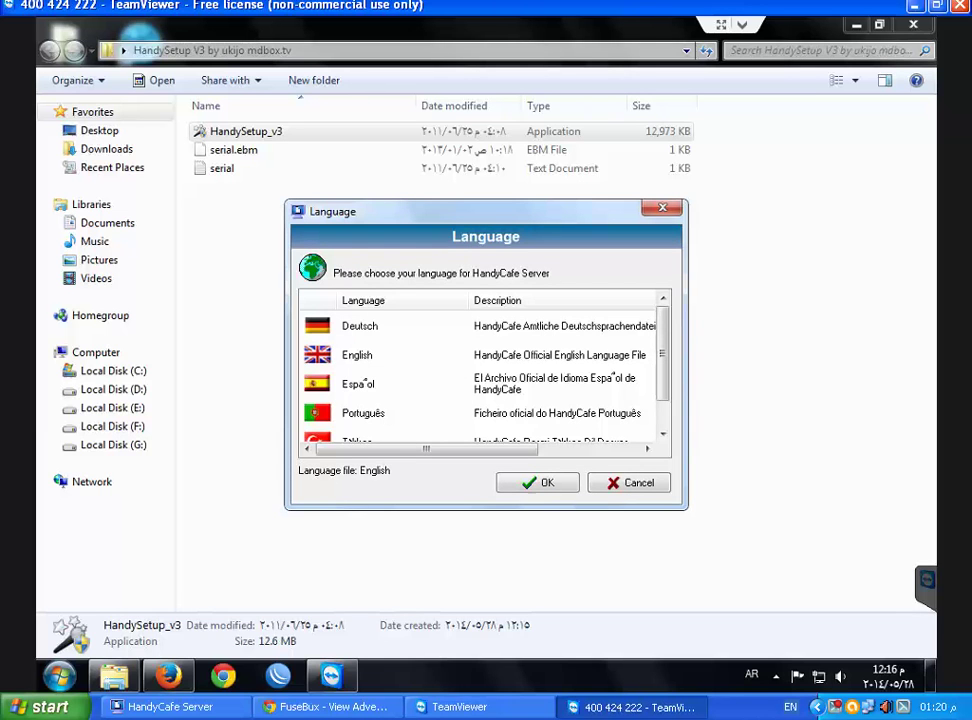
- Choose English as the server language and proceed to registration with an already obtained free license
{"action": "left_click", "coordinate": [490, 356]}
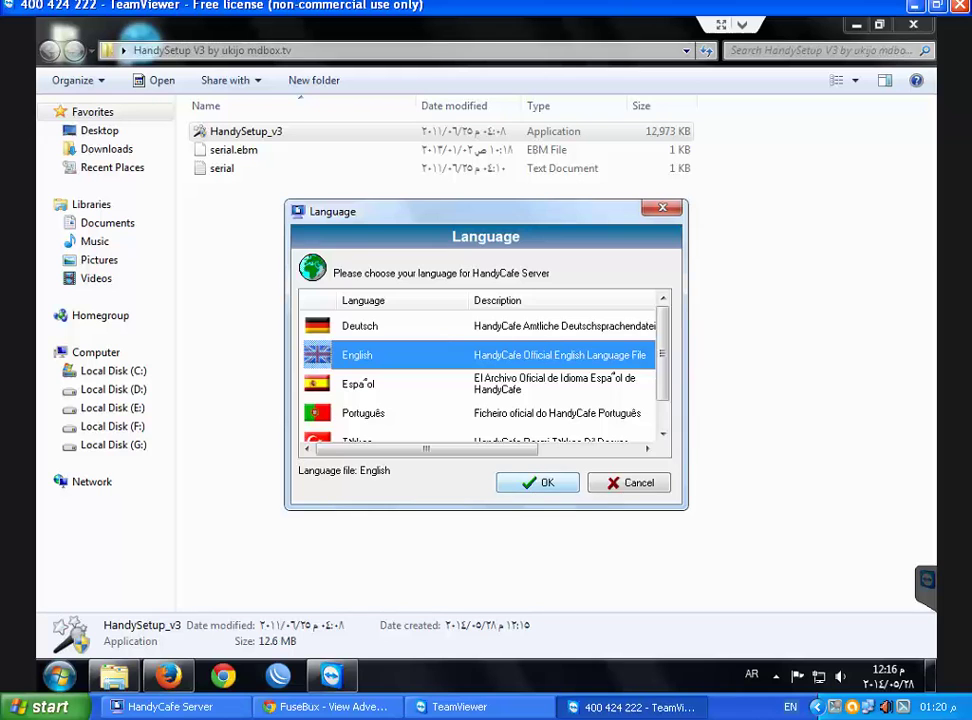
{"action": "left_click", "coordinate": [537, 482]}
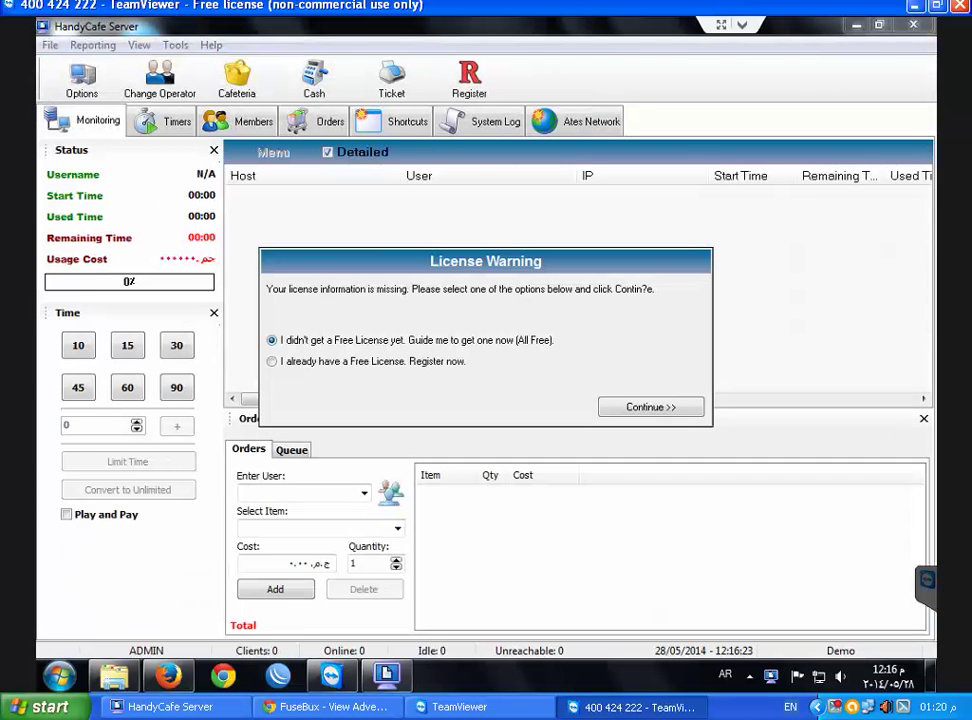
{"action": "left_click", "coordinate": [272, 362]}
{"action": "left_click", "coordinate": [651, 407]}
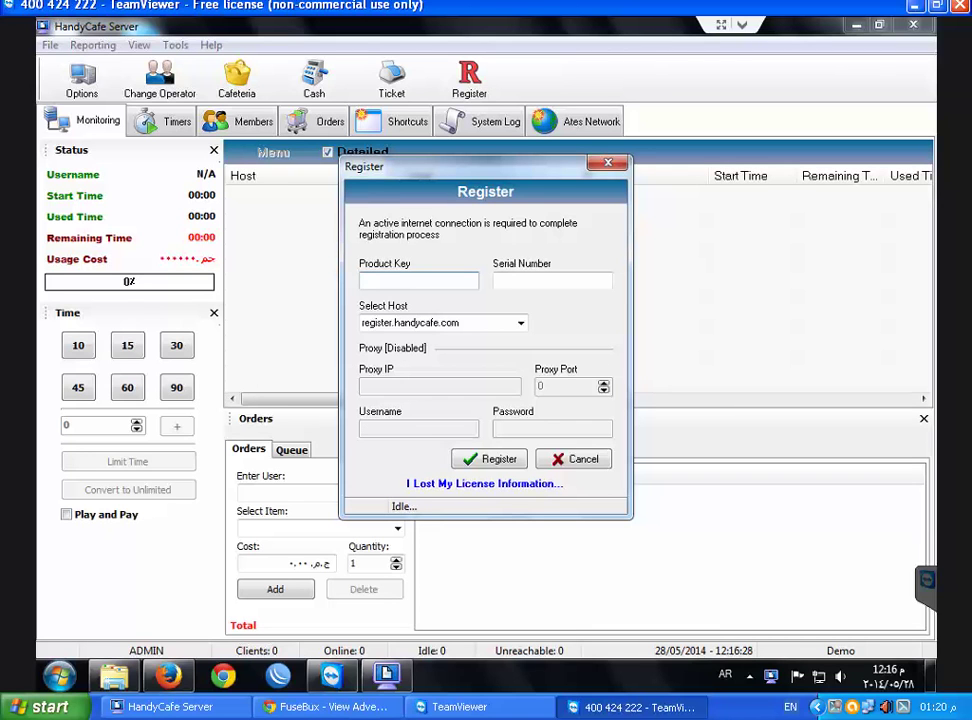
- Copy the product key from the serial text document into the registration form's Product Key field
{"action": "left_click", "coordinate": [114, 676]}
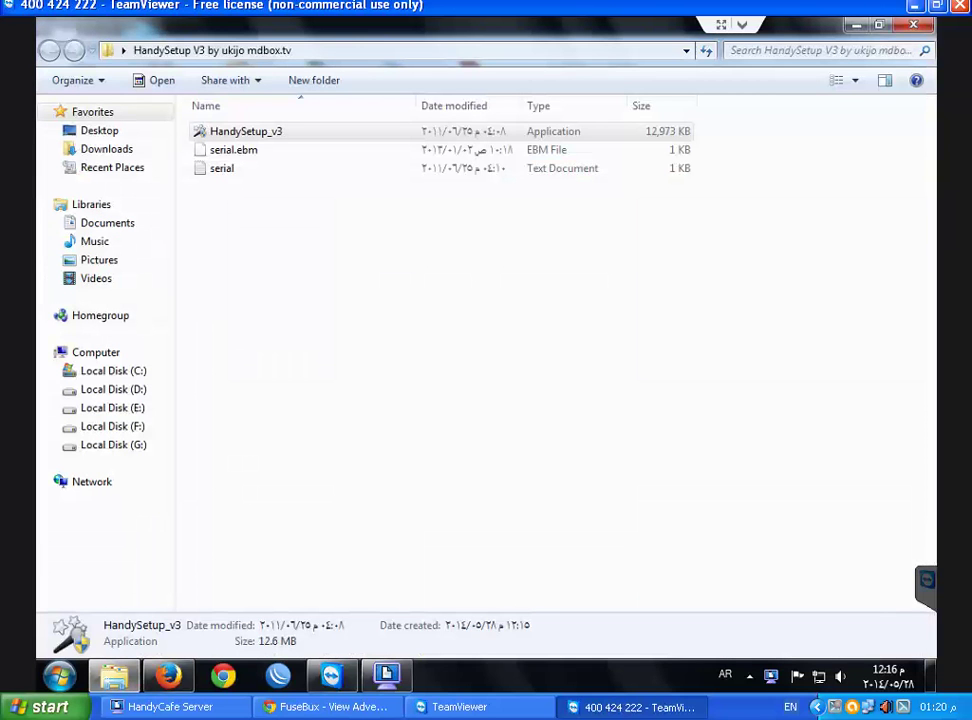
{"action": "double_click", "coordinate": [222, 168]}
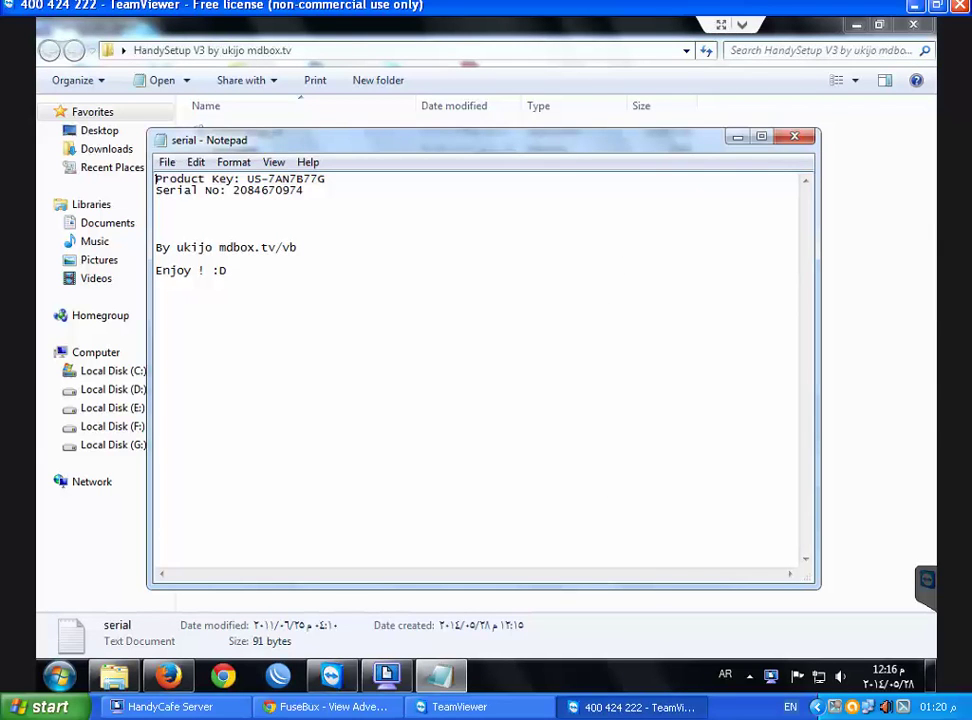
{"action": "left_click_drag", "start_coordinate": [247, 179], "coordinate": [326, 179]}
{"action": "key", "text": "ctrl+c"}
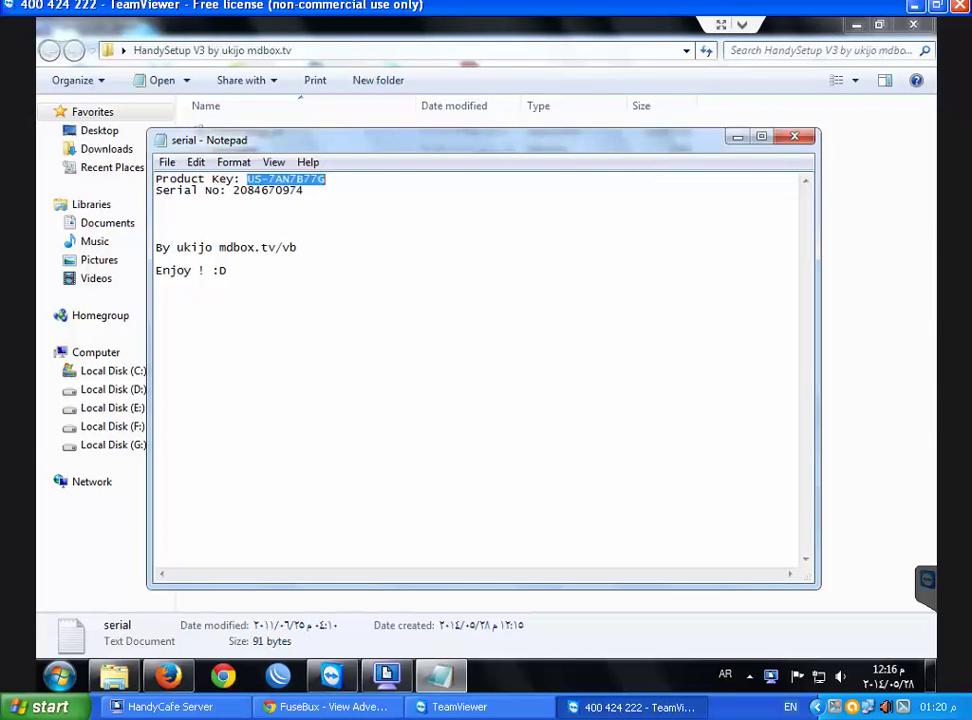
{"action": "right_click", "coordinate": [305, 178]}
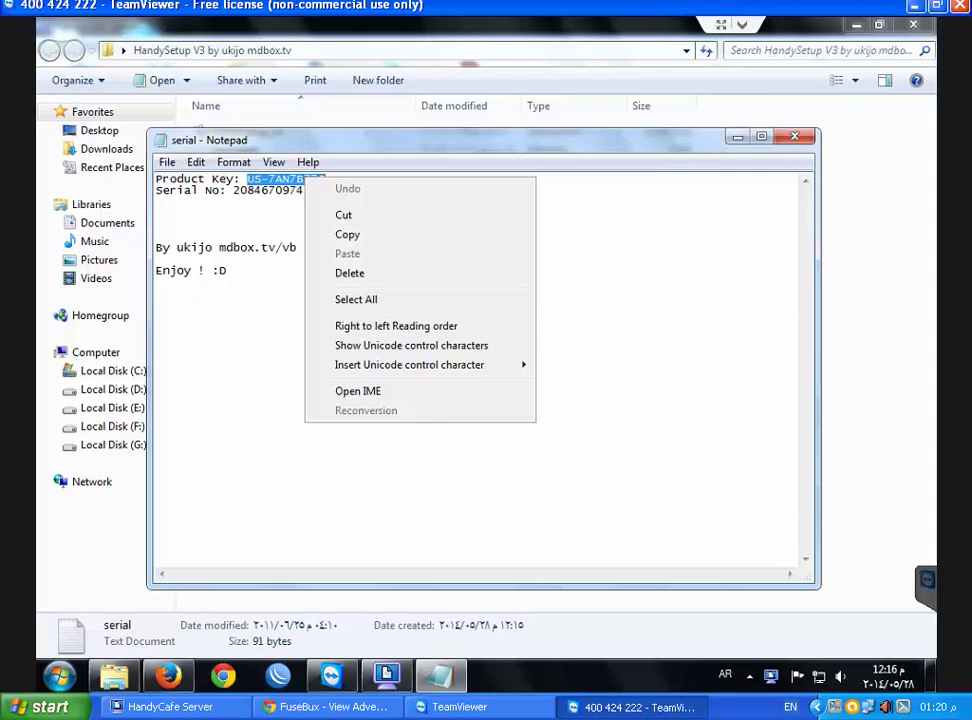
{"action": "left_click", "coordinate": [347, 234]}
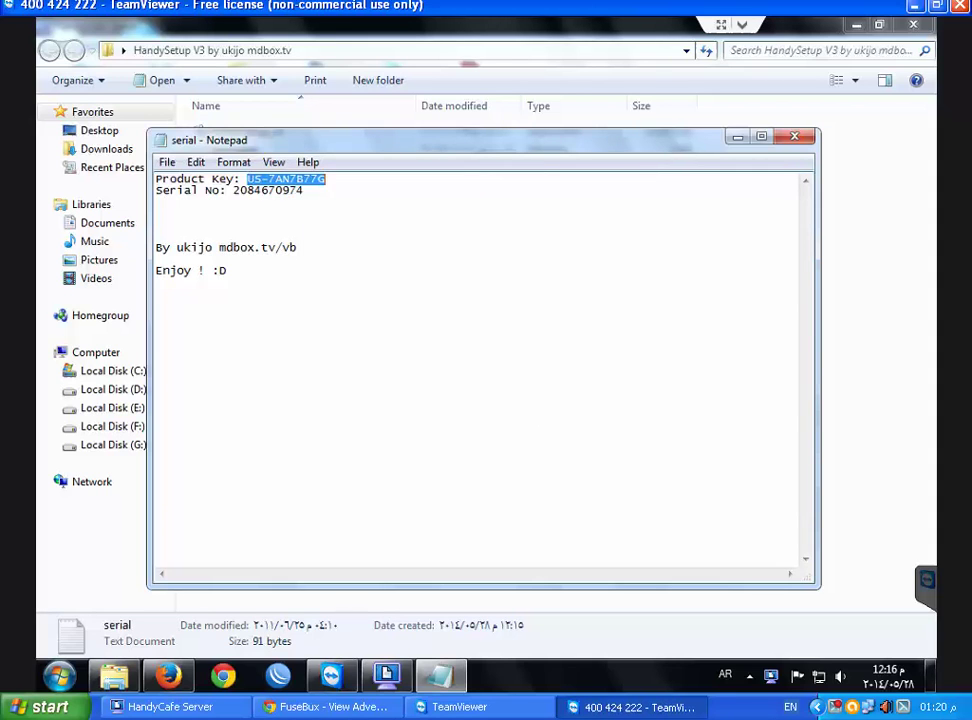
{"action": "left_click", "coordinate": [387, 676]}
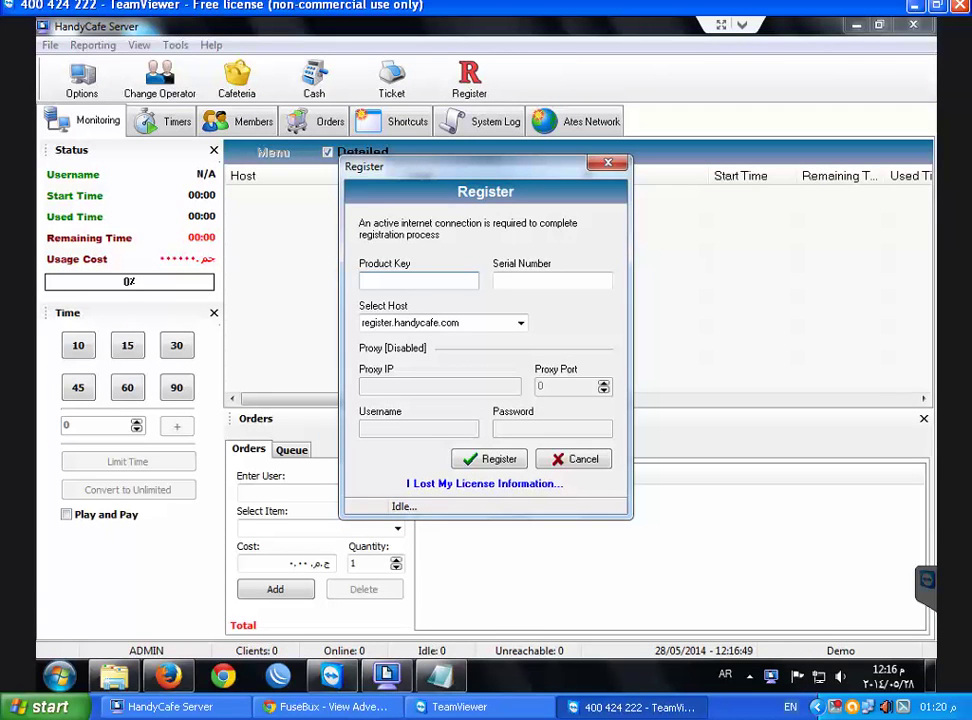
{"action": "key", "text": "ctrl+v"}
- Copy the serial number from the text document into the Serial Number field and submit the registration
{"action": "left_click", "coordinate": [552, 281]}
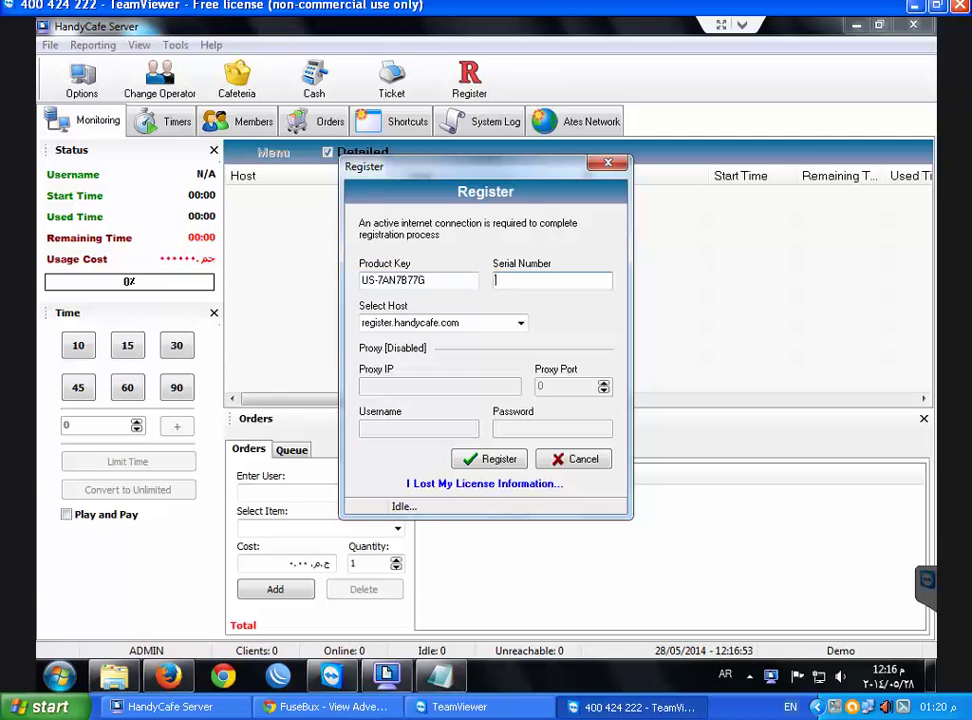
{"action": "left_click", "coordinate": [440, 677]}
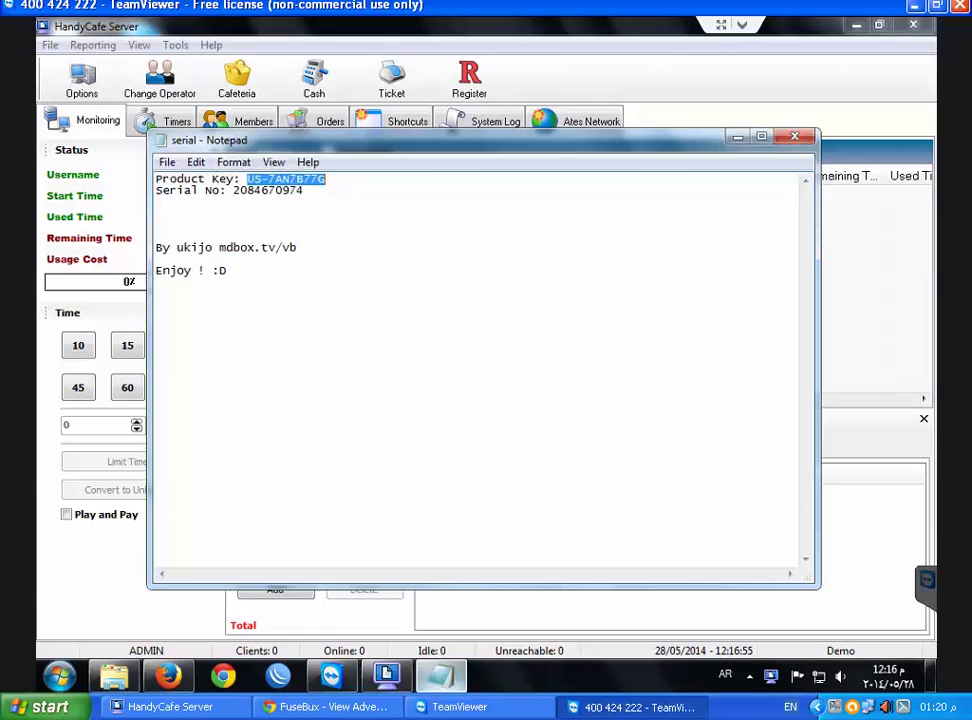
{"action": "left_click", "coordinate": [234, 190]}
{"action": "left_click_drag", "start_coordinate": [232, 190], "coordinate": [304, 190]}
{"action": "right_click", "coordinate": [302, 191]}
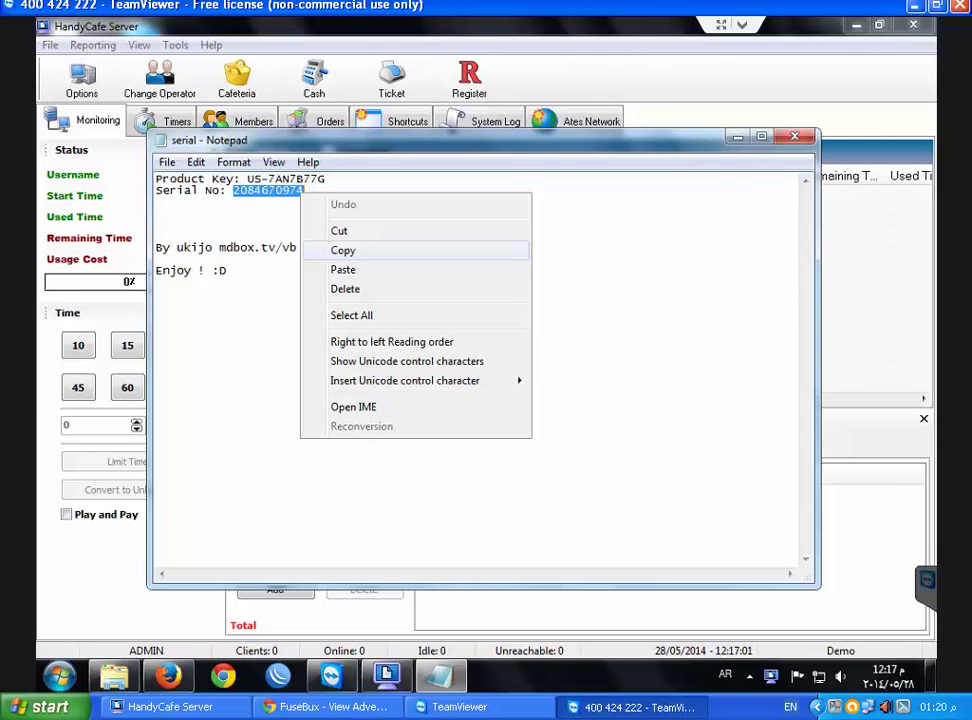
{"action": "left_click", "coordinate": [343, 250]}
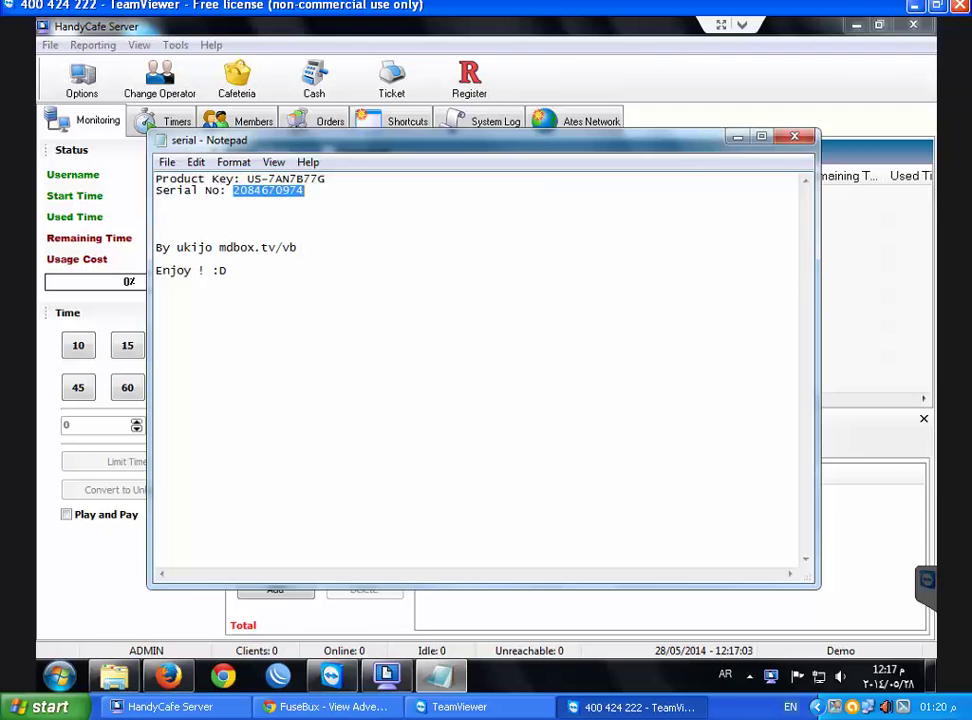
{"action": "left_click", "coordinate": [387, 676]}
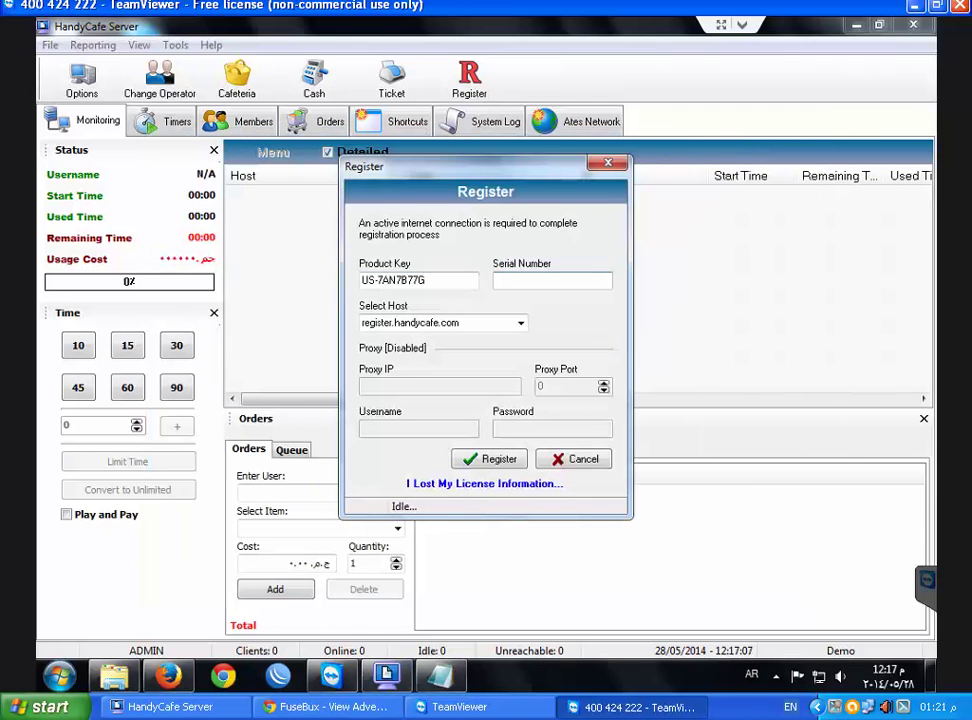
{"action": "key", "text": "ctrl+v"}
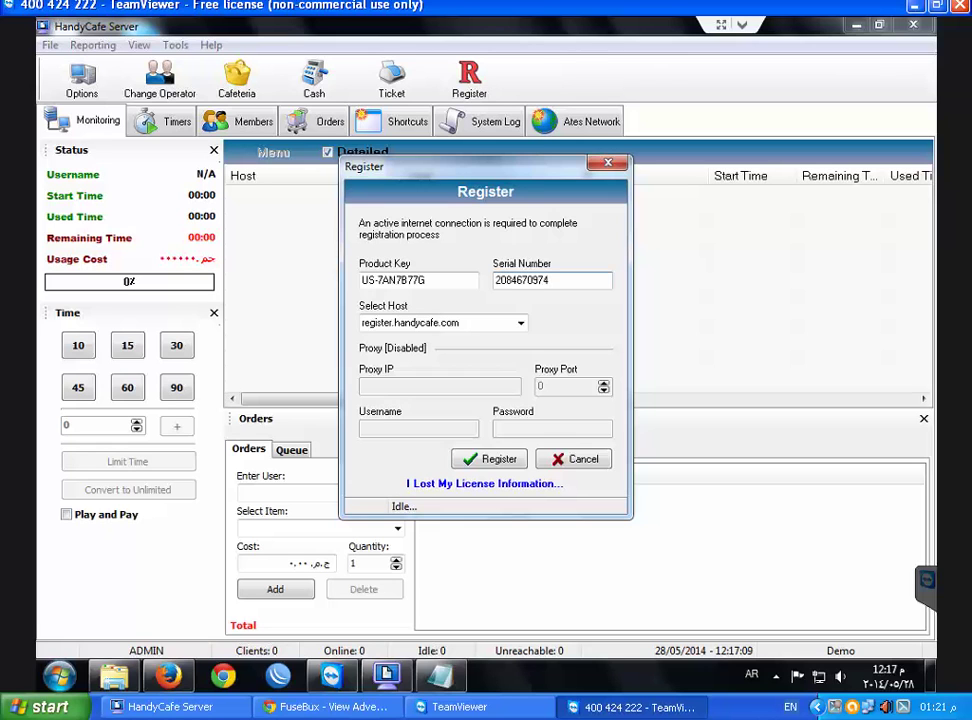
{"action": "key", "text": "Return"}
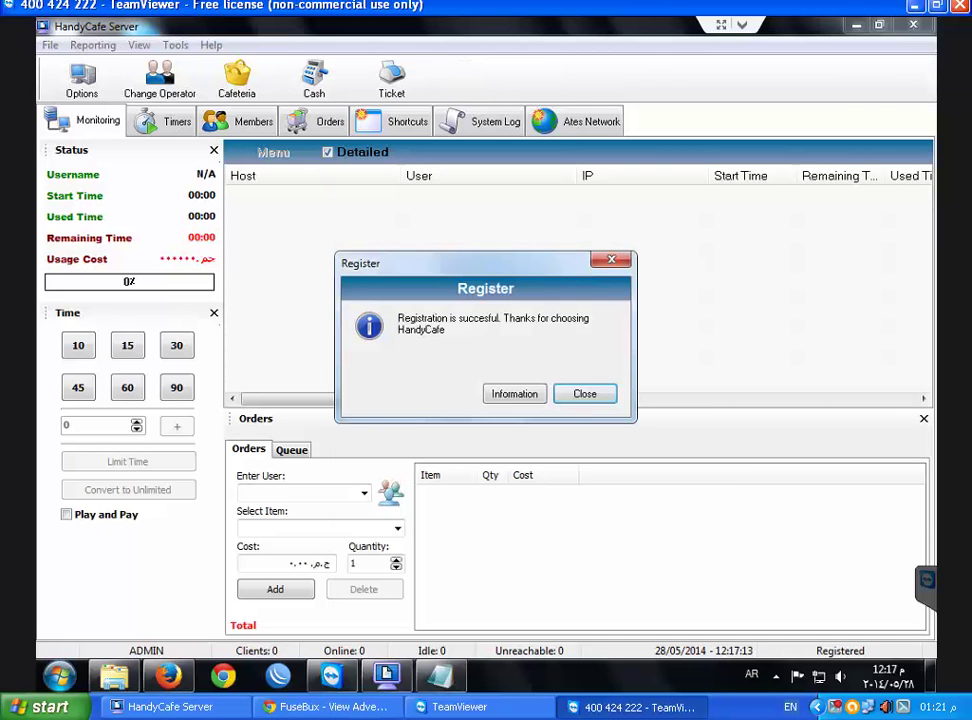
{"action": "key", "text": "Return"}
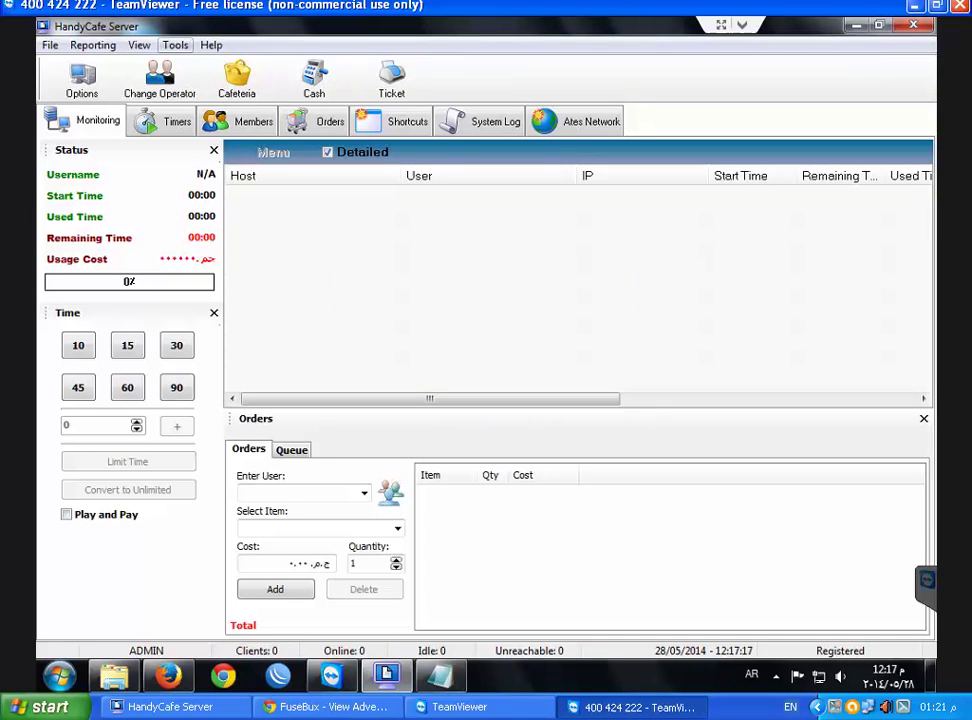
- Set the Monitoring Background Color to Teal in the server's Monitoring options and apply it
{"action": "left_click", "coordinate": [175, 45]}
{"action": "key", "text": "Down"}
{"action": "key", "text": "Down"}
{"action": "key", "text": "Down"}
{"action": "key", "text": "Down"}
{"action": "key", "text": "Down"}
{"action": "key", "text": "Down"}
{"action": "key", "text": "Down"}
{"action": "key", "text": "Down"}
{"action": "key", "text": "Down"}
{"action": "key", "text": "Return"}
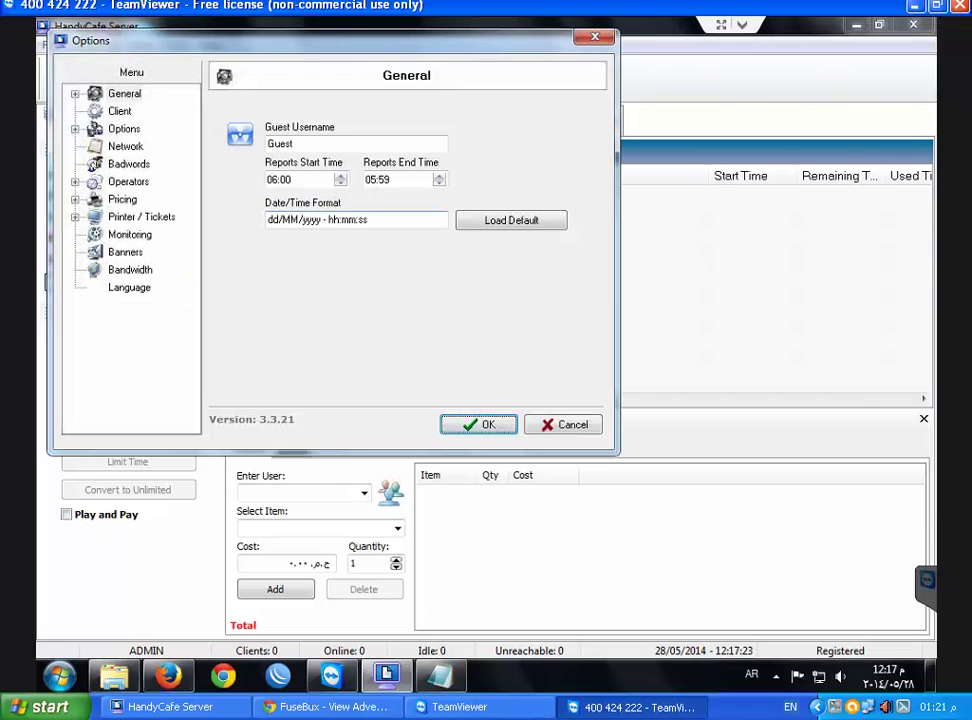
{"action": "left_click", "coordinate": [130, 235]}
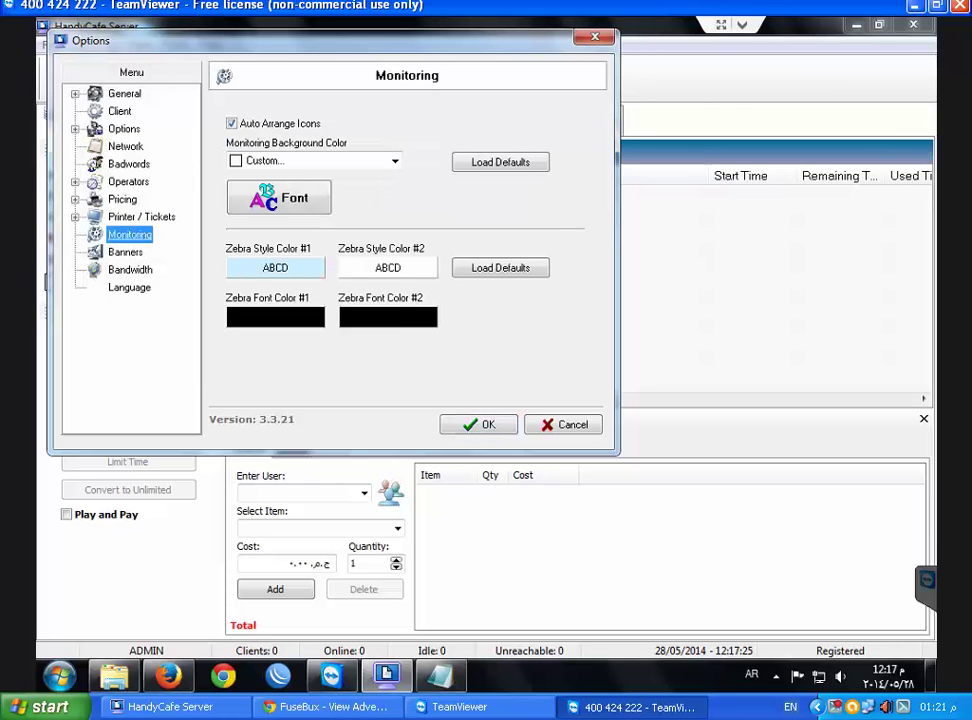
{"action": "left_click", "coordinate": [395, 161]}
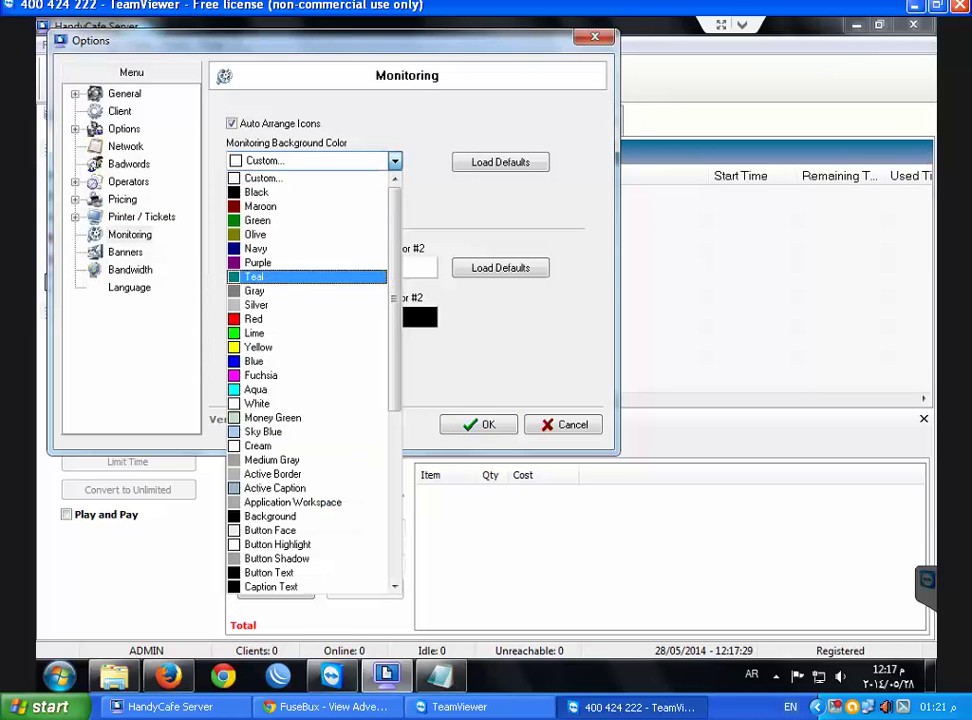
{"action": "left_click", "coordinate": [300, 276]}
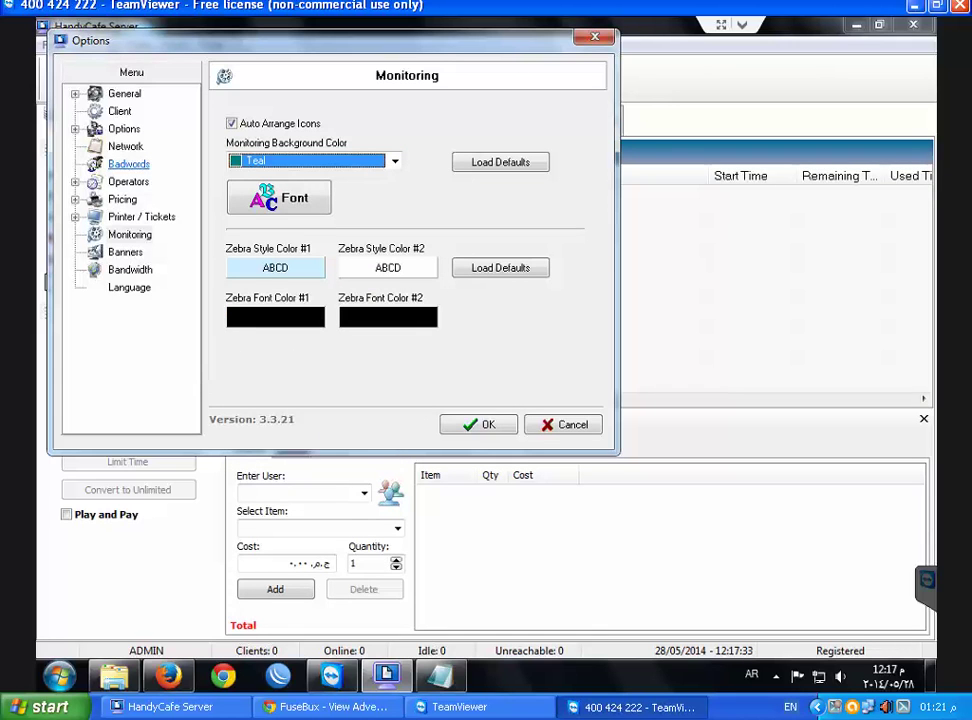
{"action": "left_click", "coordinate": [478, 424]}
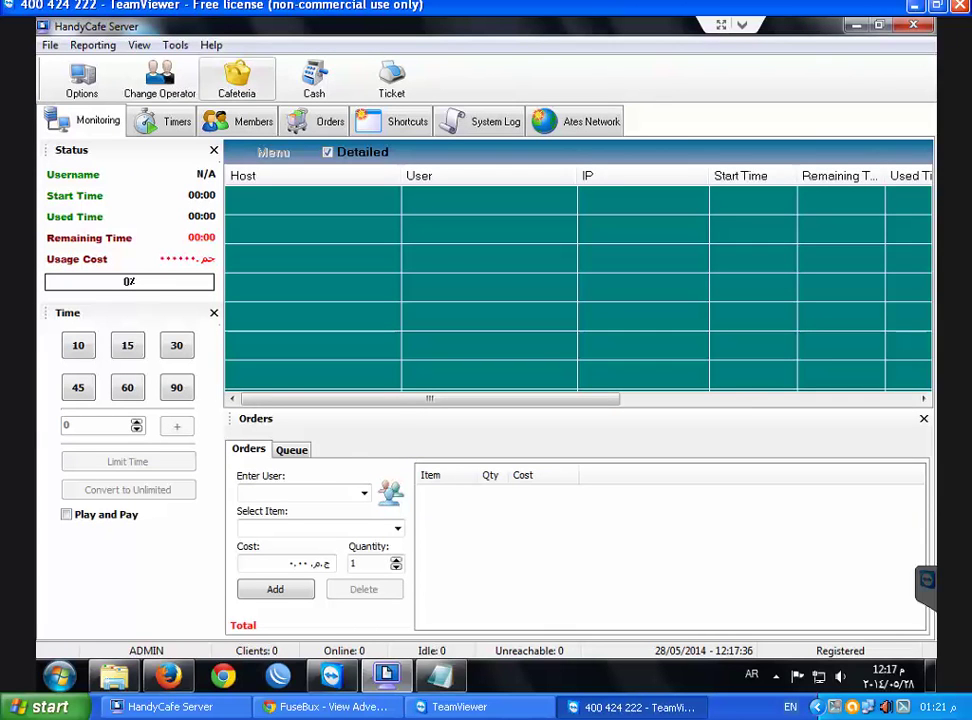
- Enable Run server at startup and disable Ask password on startup in the server's options, and apply the changes
{"action": "left_click", "coordinate": [175, 45]}
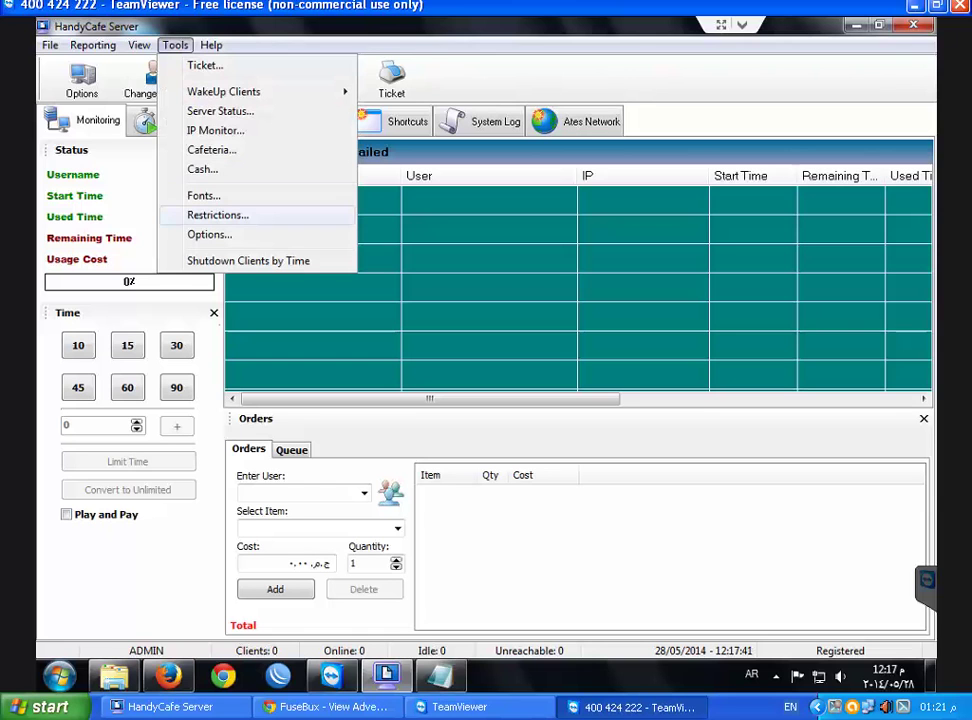
{"action": "left_click", "coordinate": [210, 235]}
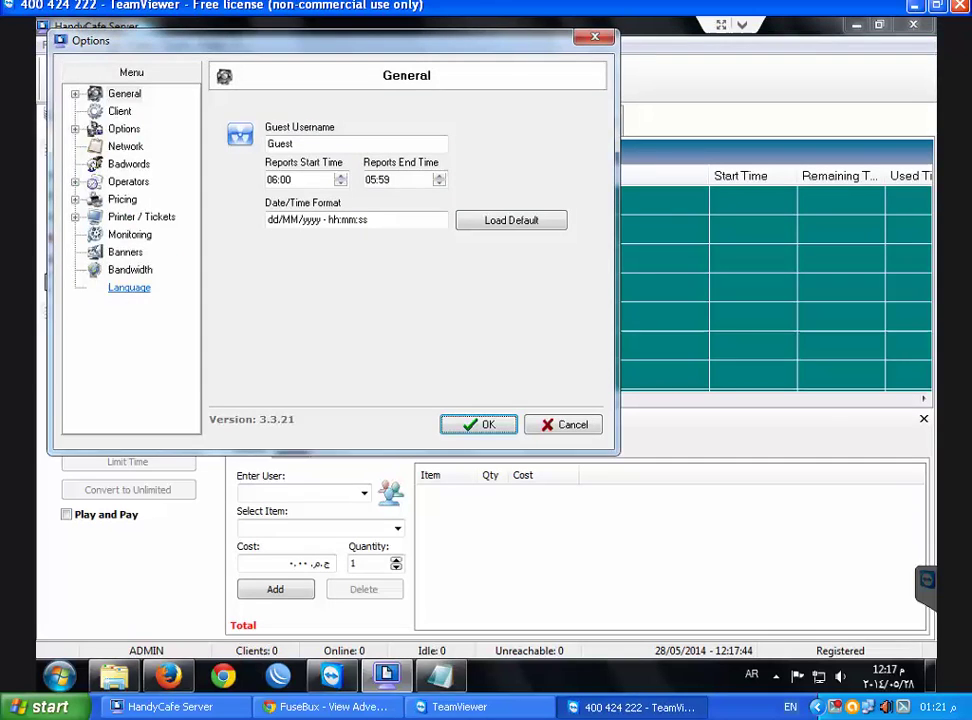
{"action": "left_click", "coordinate": [124, 93]}
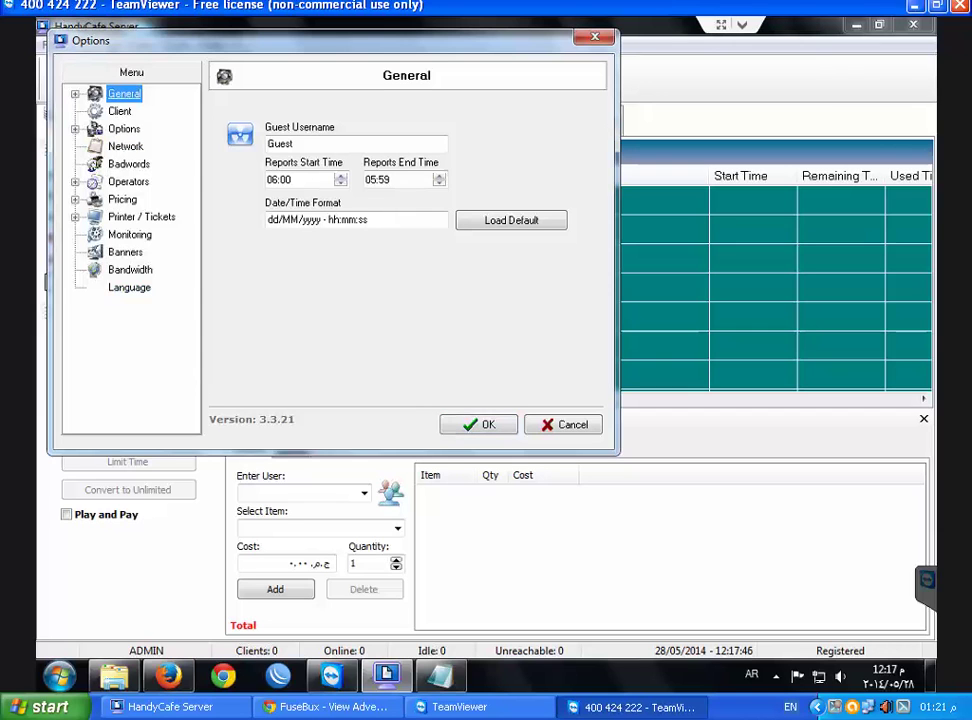
{"action": "left_click", "coordinate": [124, 129]}
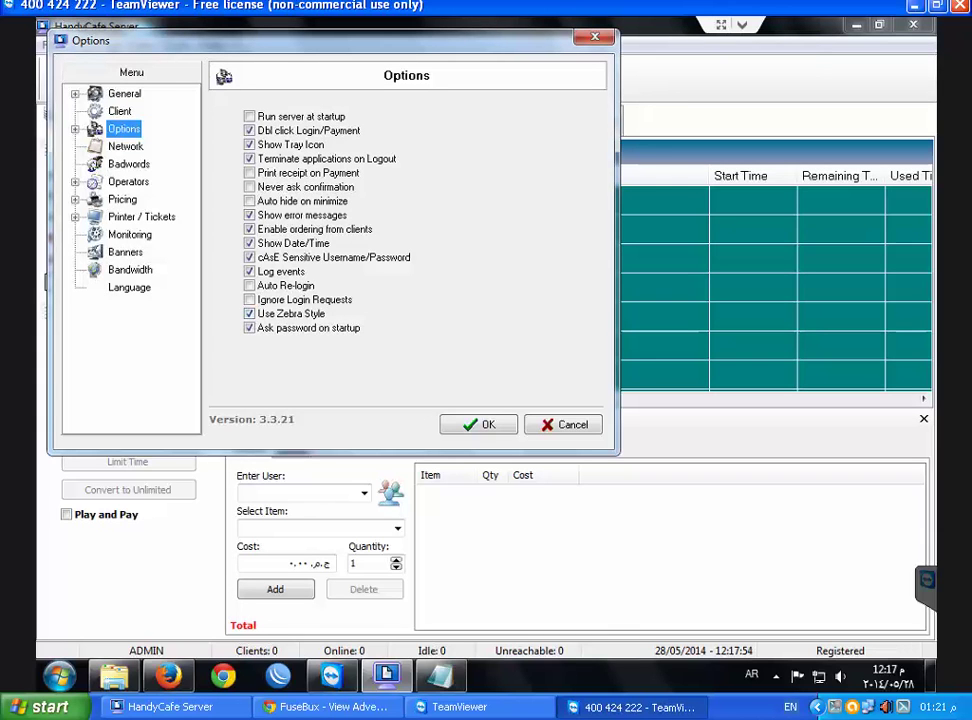
{"action": "left_click", "coordinate": [250, 117]}
{"action": "left_click", "coordinate": [250, 117]}
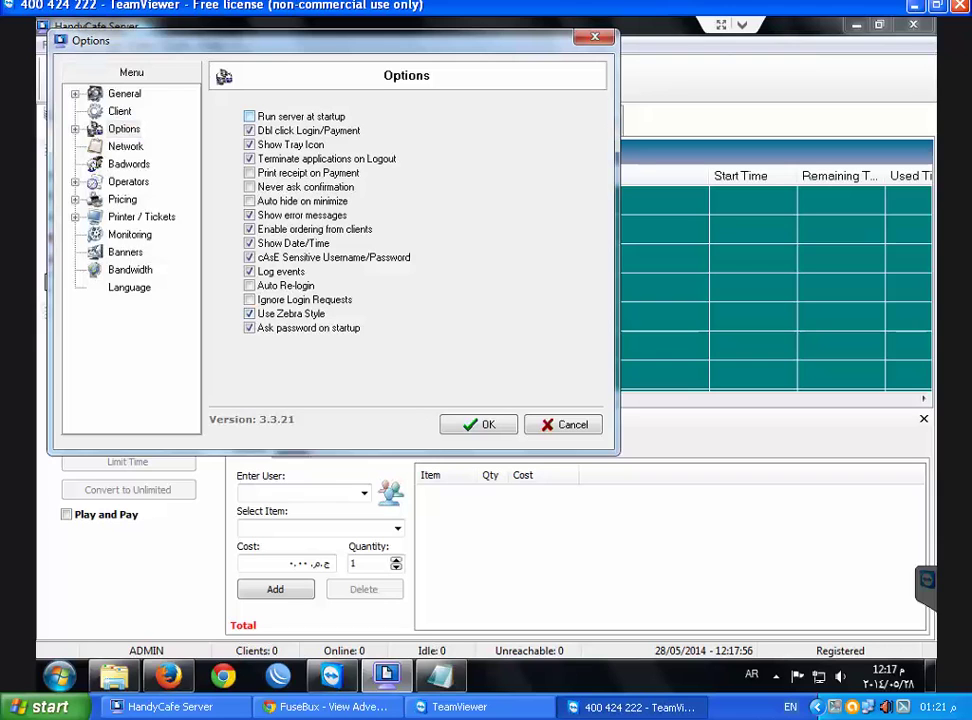
{"action": "left_click", "coordinate": [250, 117]}
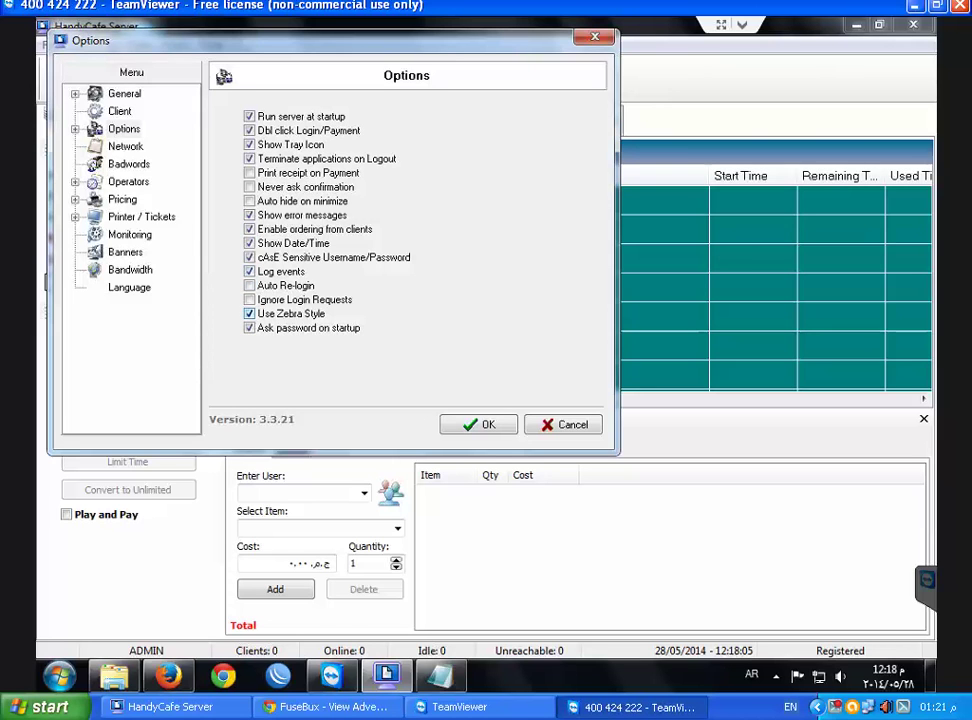
{"action": "left_click", "coordinate": [250, 328]}
{"action": "left_click", "coordinate": [479, 425]}
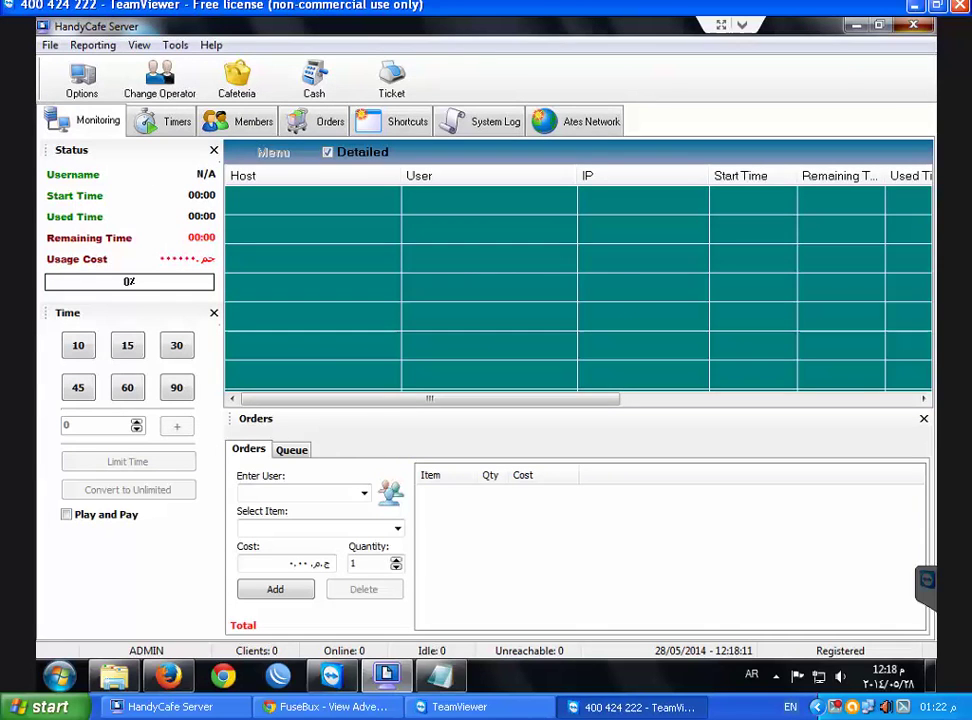
- Close HandyCafe Server, confirm its exit, and close the serial text document and the setup folder
{"action": "left_click", "coordinate": [913, 25]}
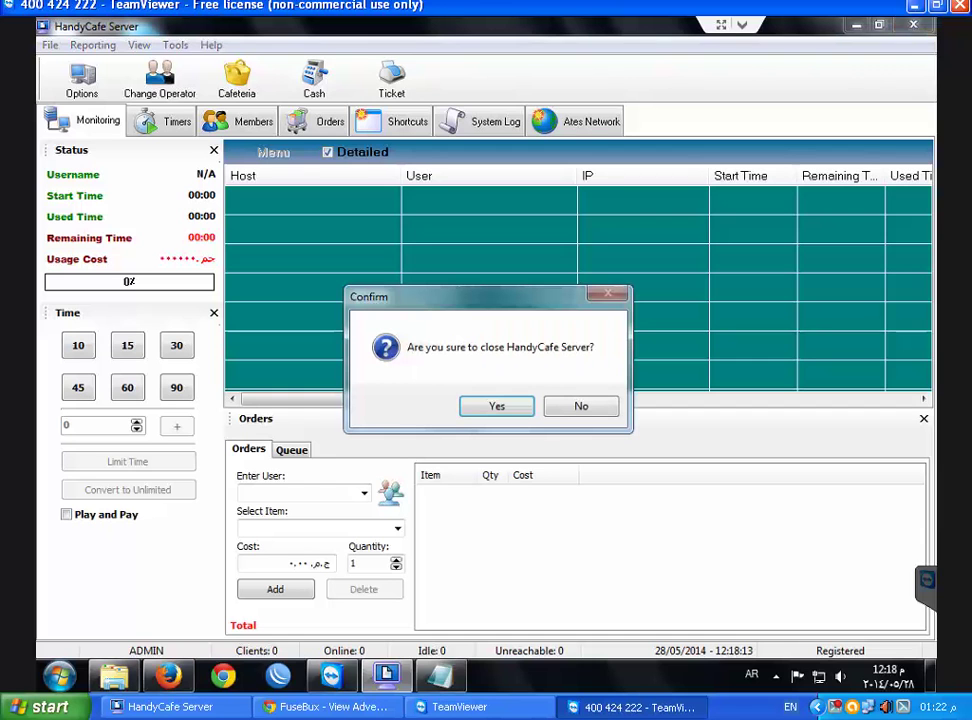
{"action": "key", "text": "Return"}
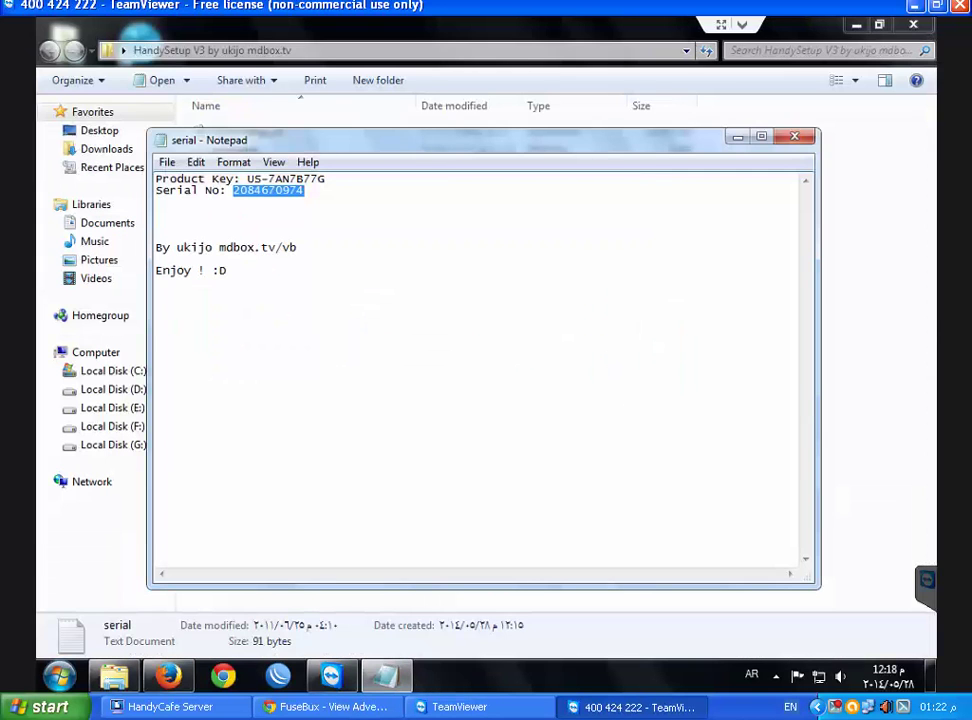
{"action": "key", "text": "alt+F4"}
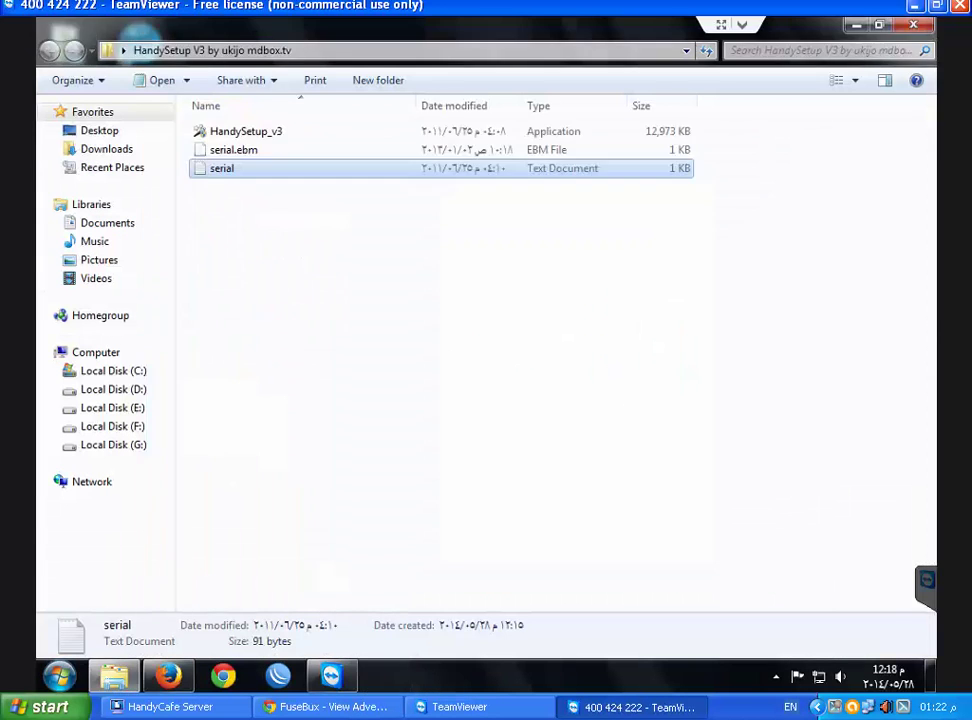
{"action": "key", "text": "alt+F4"}
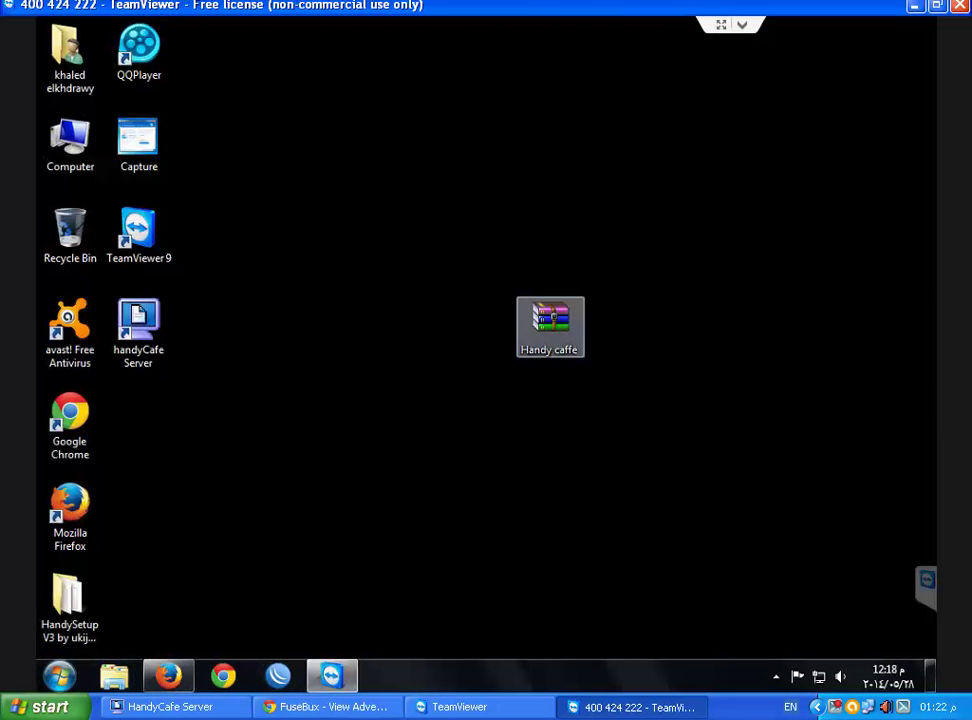
- Permanently delete the Handy caffe archive from the desktop
{"action": "left_click", "coordinate": [550, 327]}
{"action": "key", "text": "shift+Delete"}
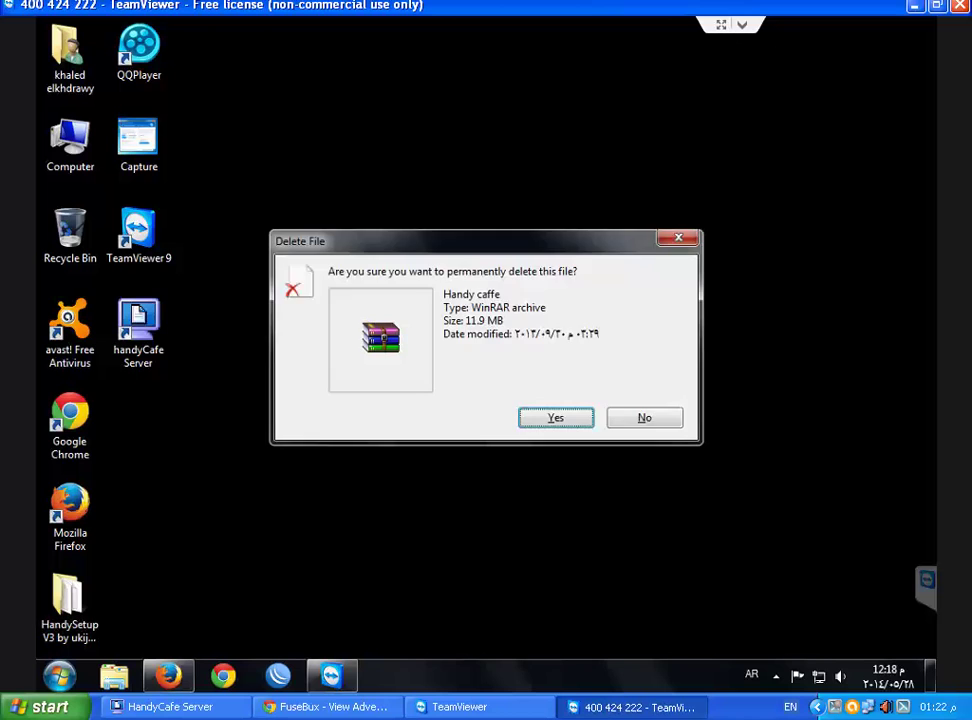
{"action": "key", "text": "Return"}
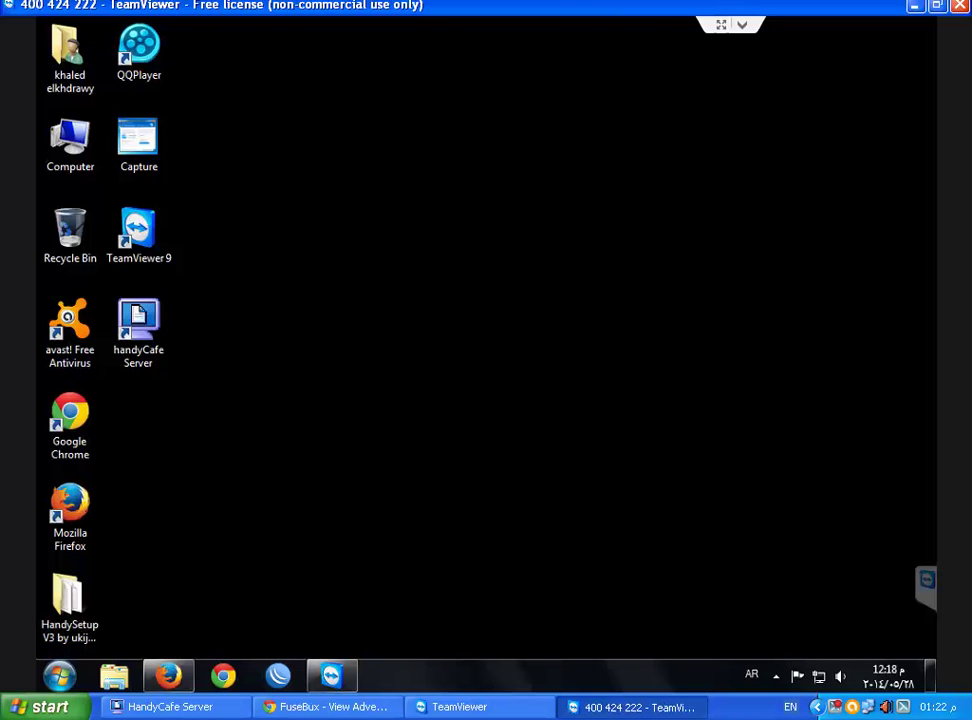
- Relaunch handyCafe Server to check its startup and its Members, Timers and Monitoring views, and close it
{"action": "left_click", "coordinate": [138, 333]}
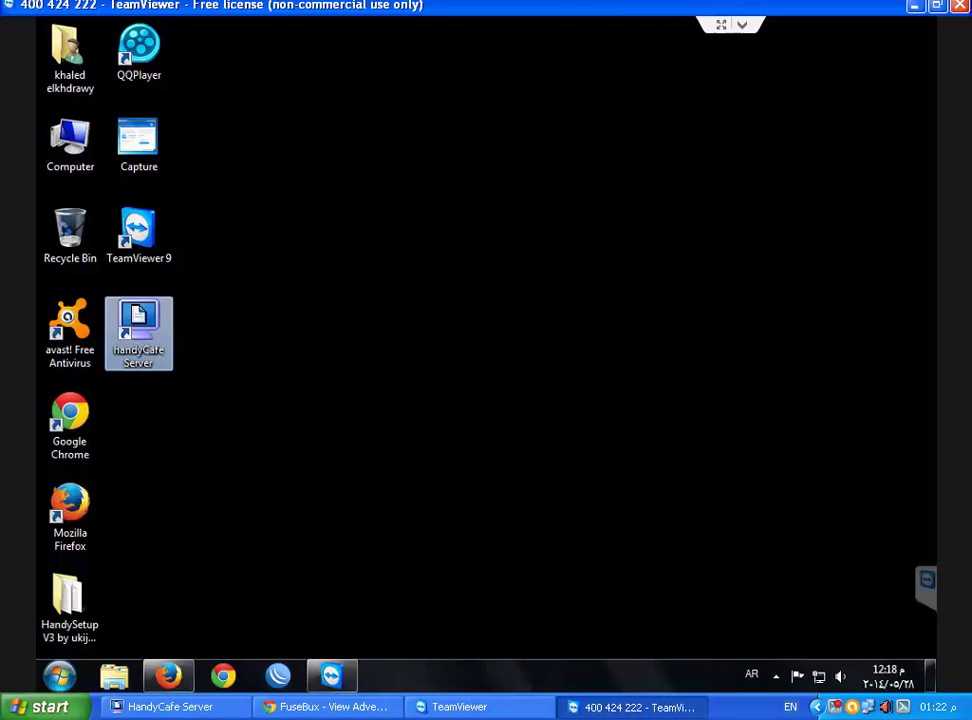
{"action": "key", "text": "Return"}
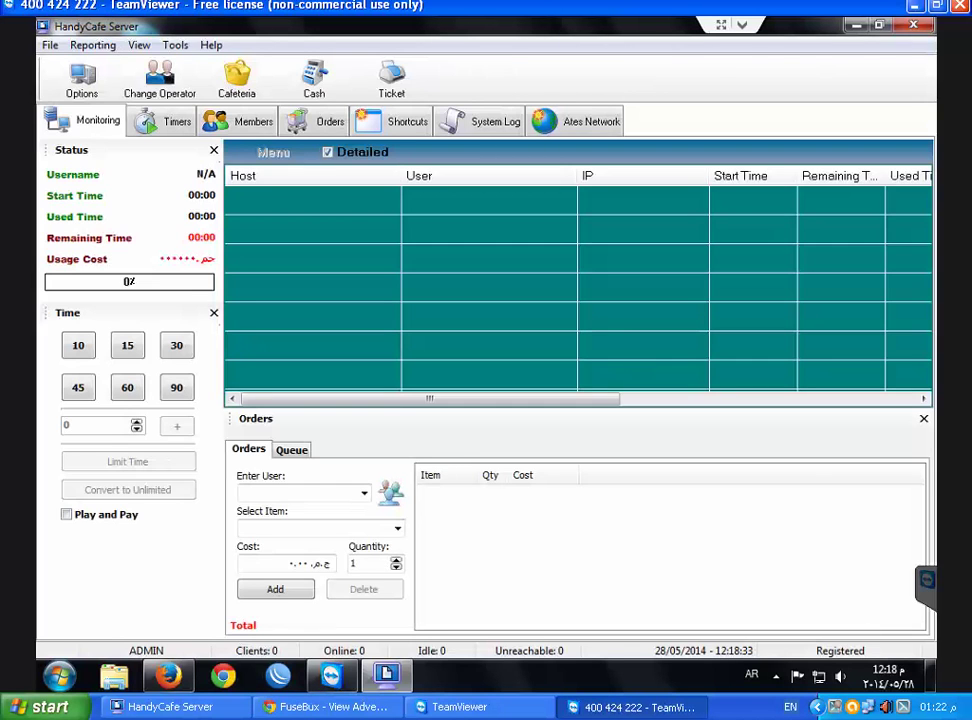
{"action": "left_click", "coordinate": [240, 121]}
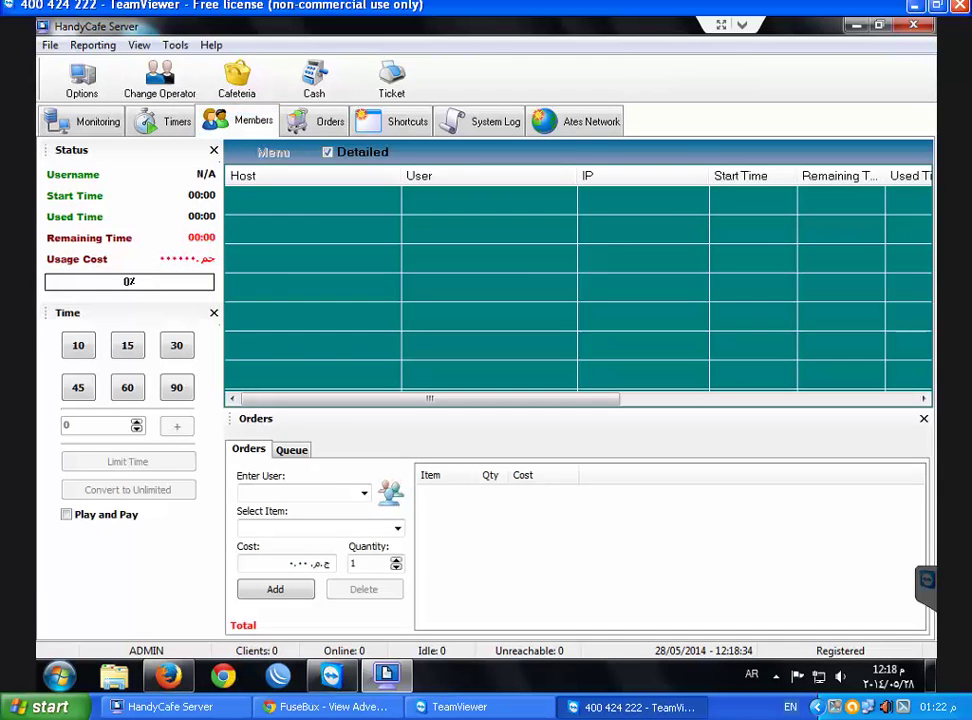
{"action": "left_click", "coordinate": [164, 121]}
{"action": "left_click", "coordinate": [88, 121]}
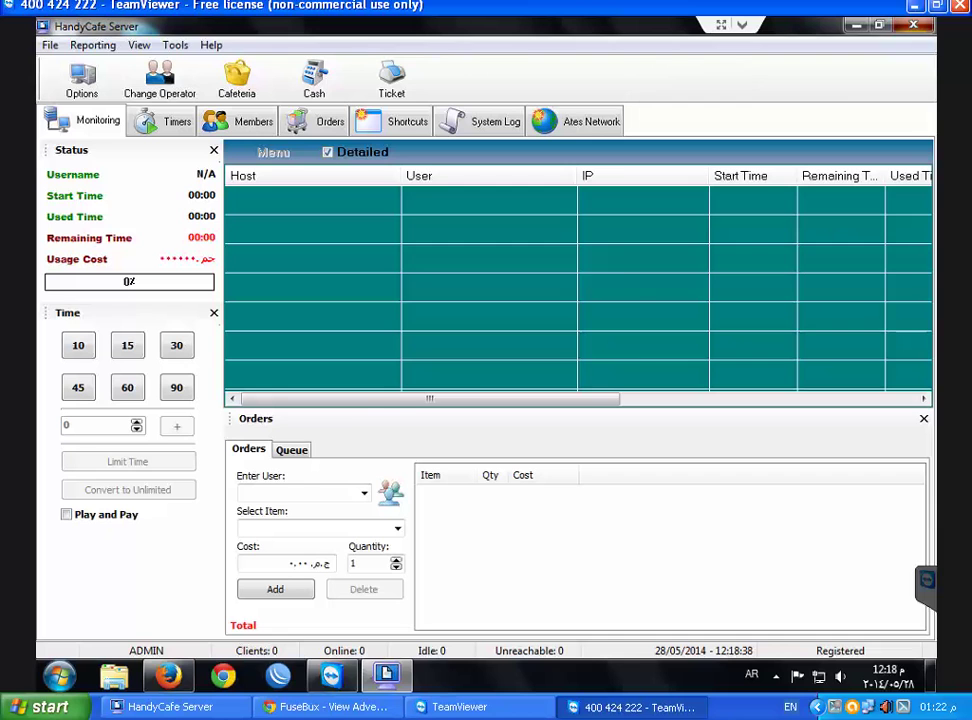
{"action": "left_click", "coordinate": [913, 25]}
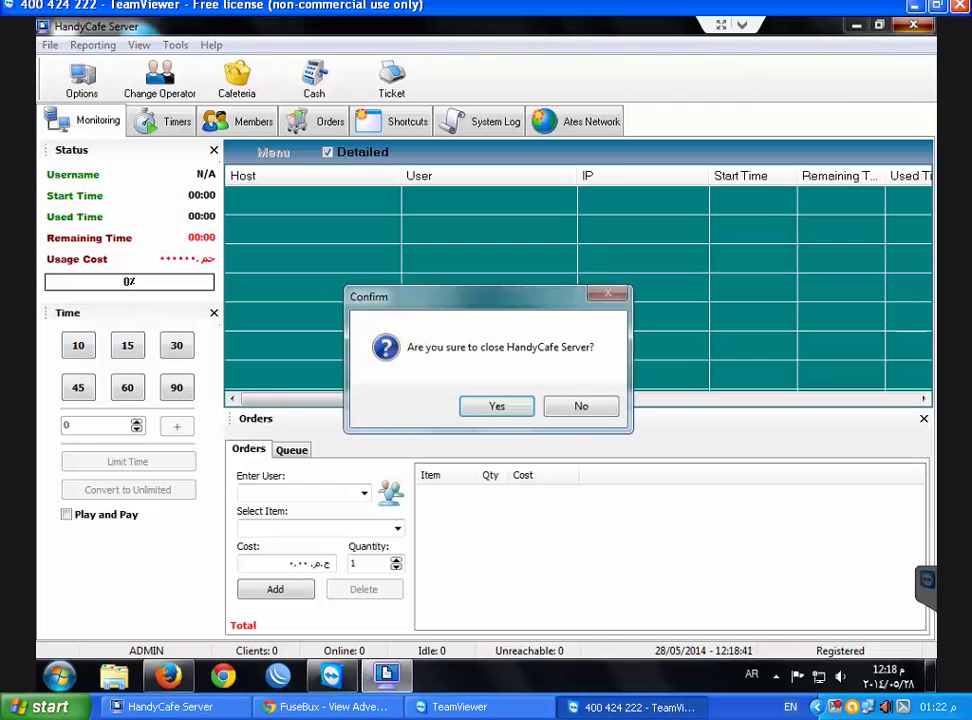
{"action": "key", "text": "Return"}
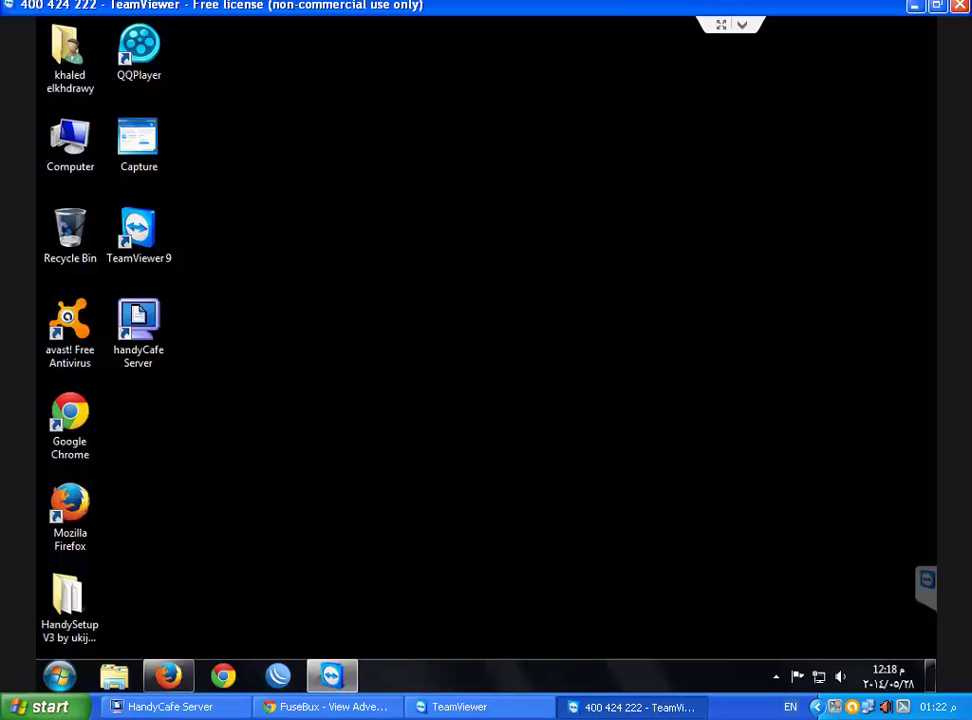
- Create a new text document on the desktop, open it and start it with the line "تمام"
{"action": "right_click", "coordinate": [385, 338]}
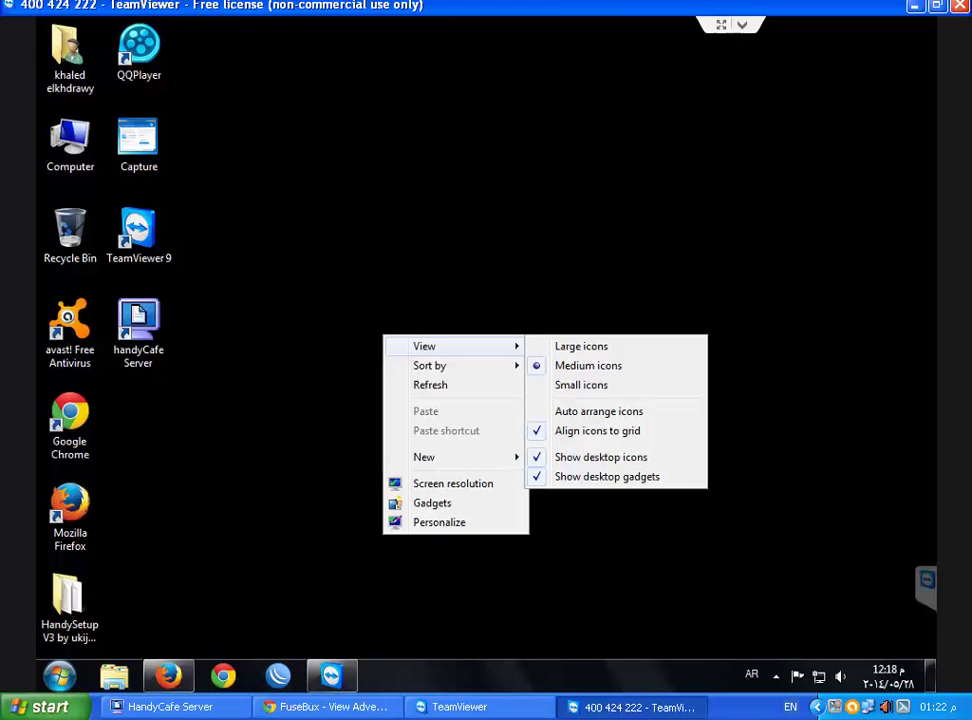
{"action": "mouse_move", "coordinate": [450, 457]}
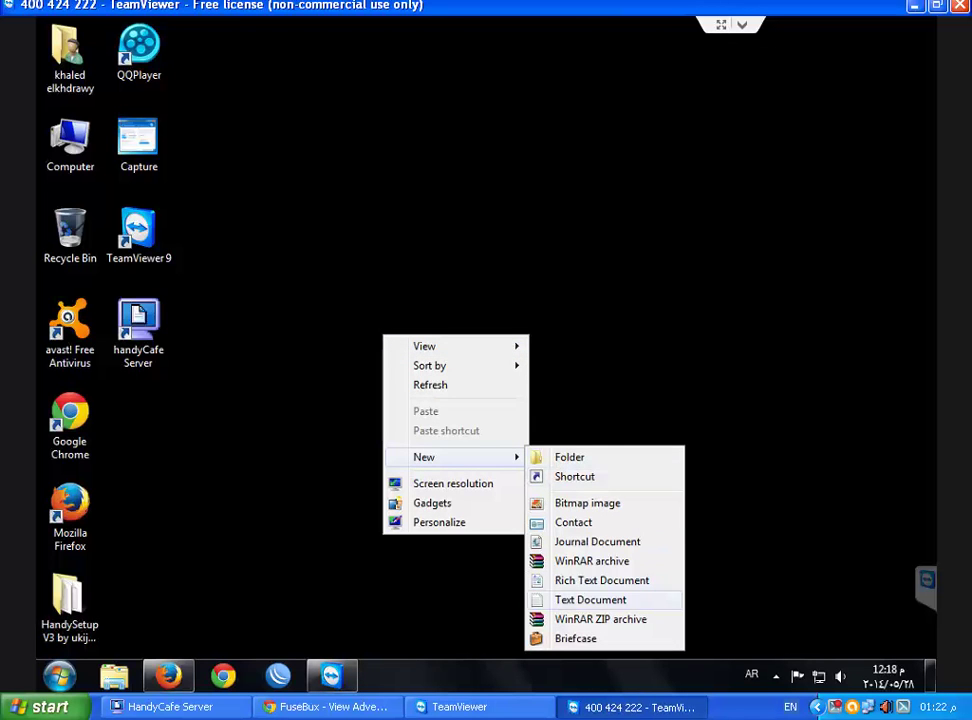
{"action": "left_click", "coordinate": [590, 600]}
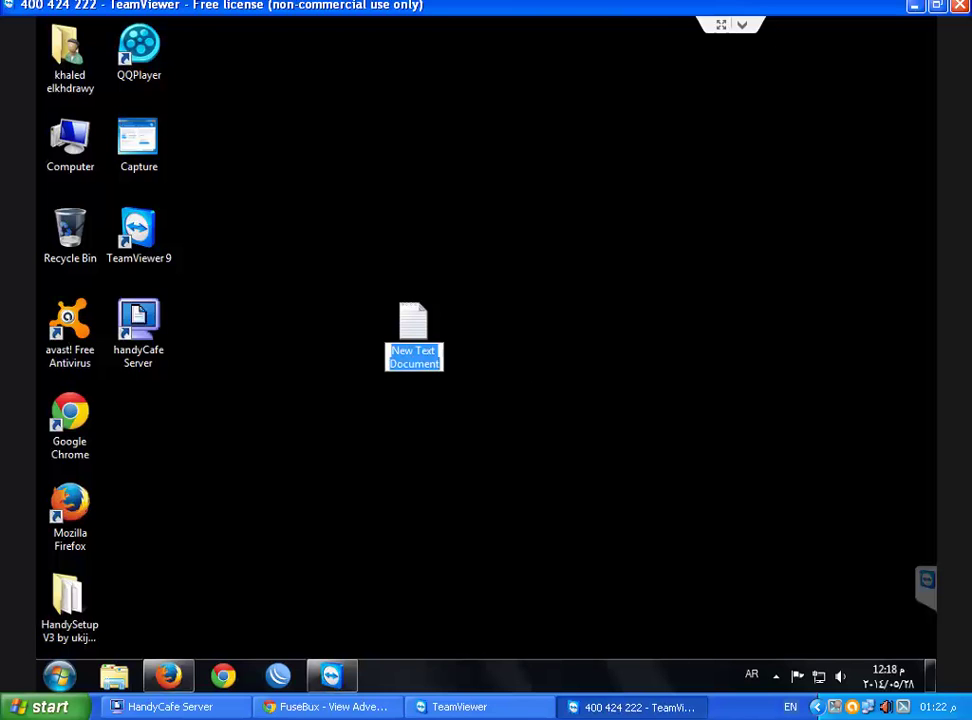
{"action": "key", "text": "Return"}
{"action": "key", "text": "Return"}
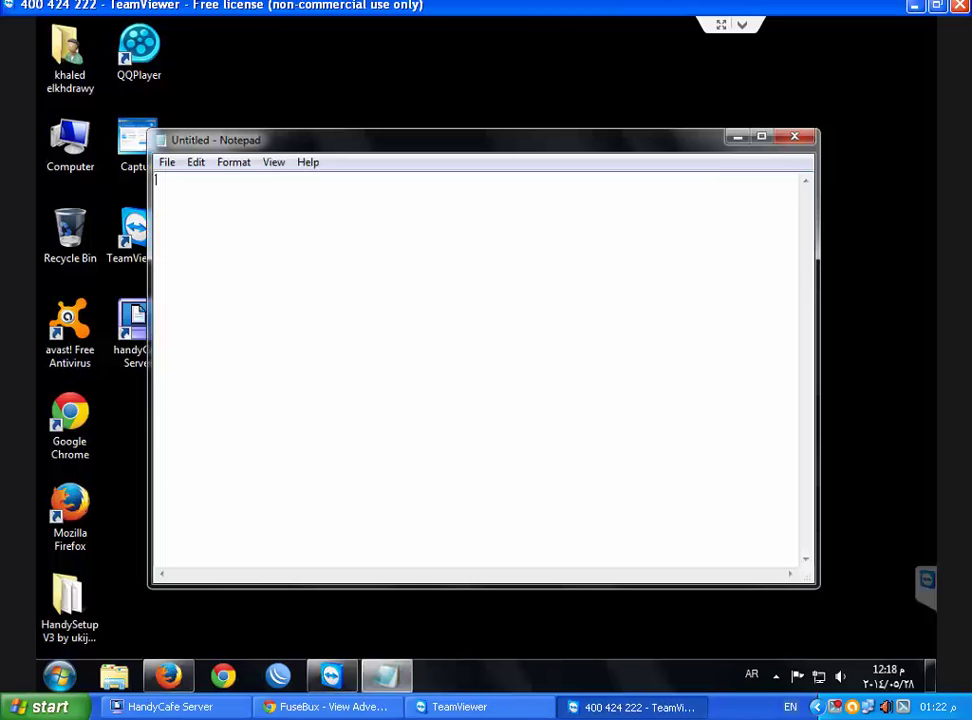
{"action": "key", "text": "alt+shift"}
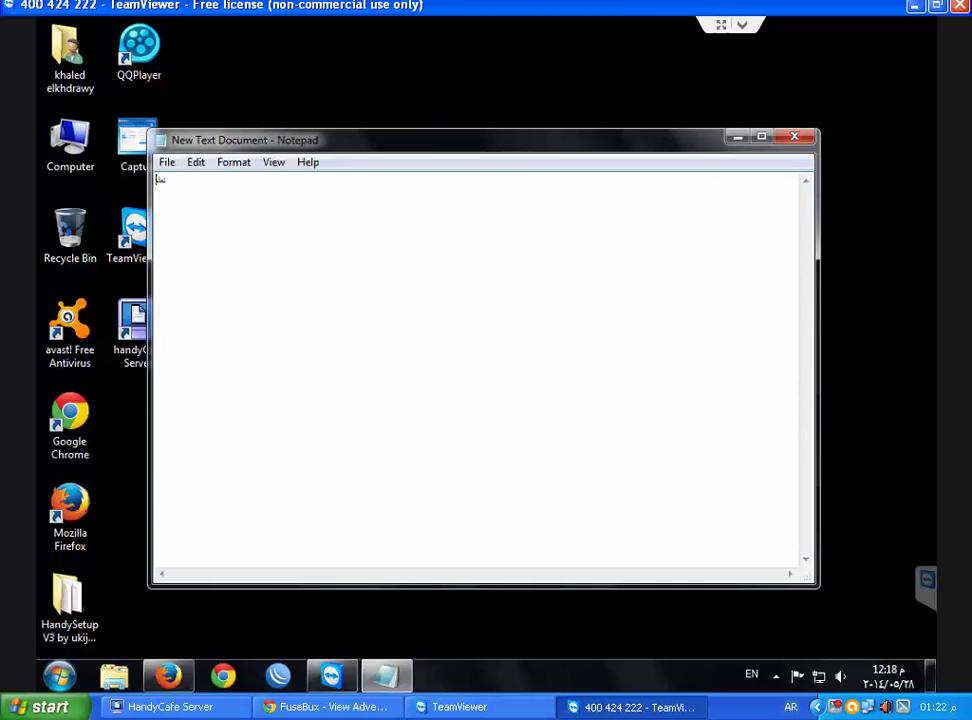
- Set the text document's font size to 20
{"action": "key", "text": "alt+o"}
{"action": "key", "text": "Down"}
{"action": "key", "text": "Return"}
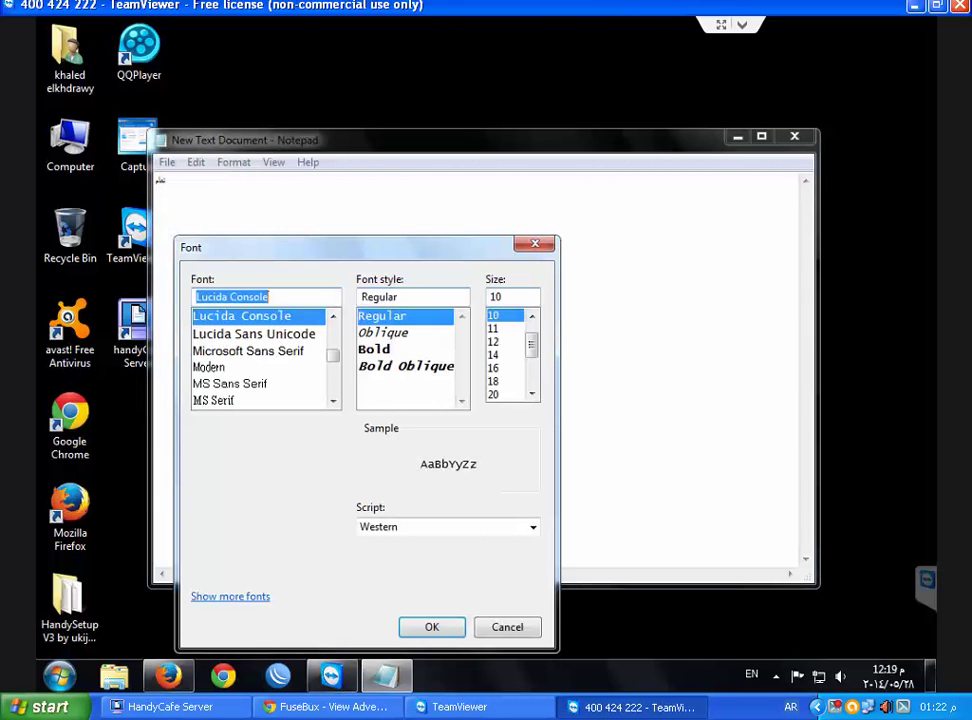
{"action": "left_click", "coordinate": [494, 394]}
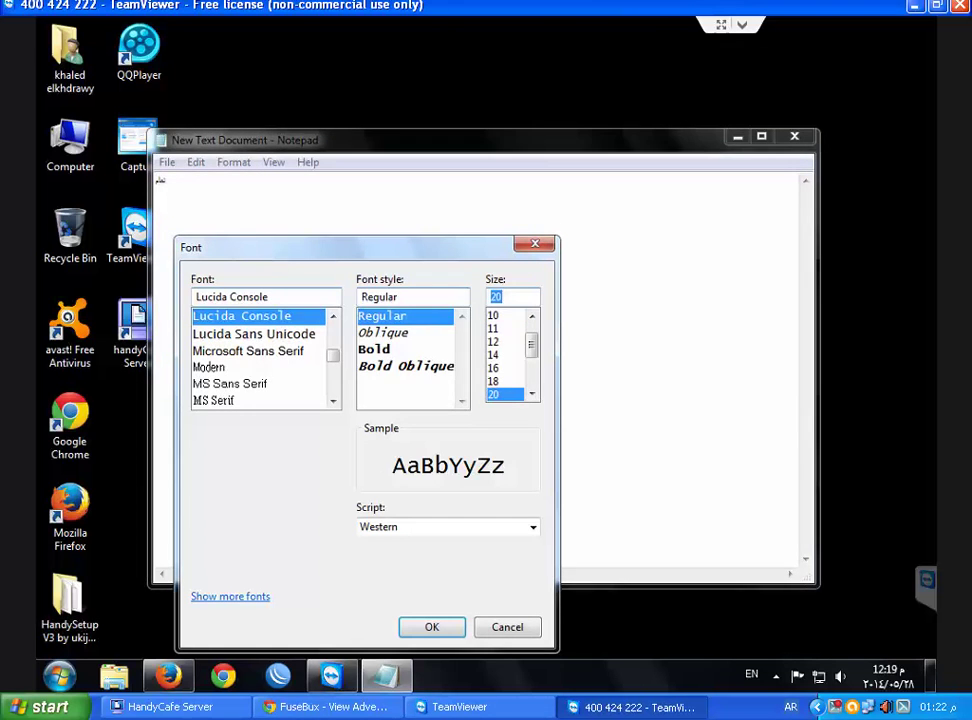
{"action": "key", "text": "Return"}
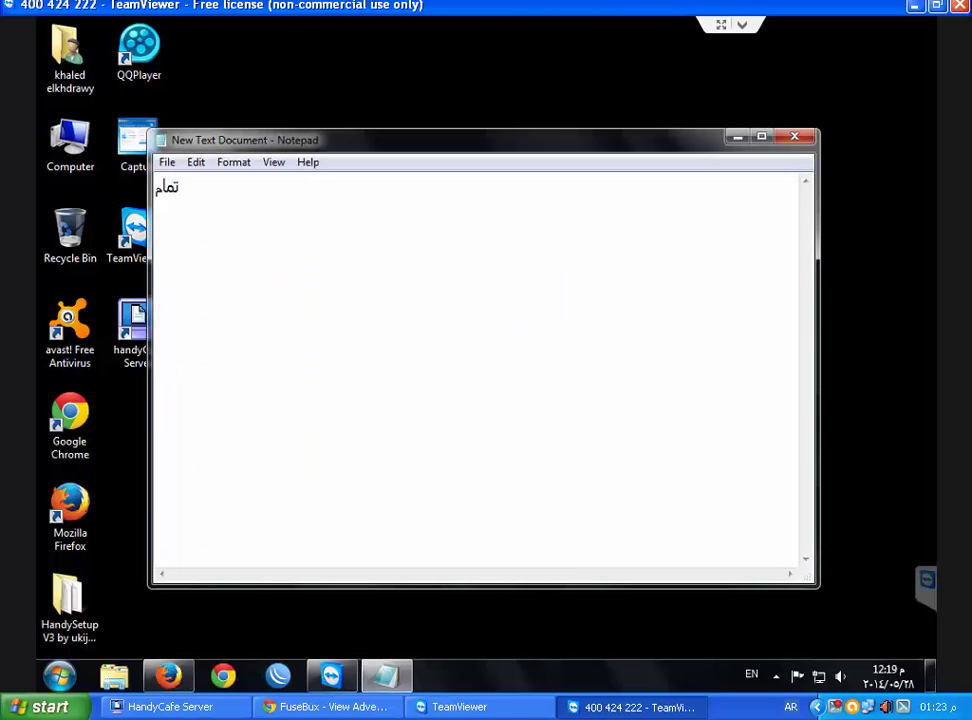
- Add the line "تمام يا كبير" below the first line of the text document
{"action": "key", "text": "Return"}
{"action": "type", "text": "jl"}
{"action": "key", "text": "BackSpace"}
{"action": "key", "text": "BackSpace"}
{"action": "key", "text": "alt+shift"}
{"action": "type", "text": "تمام يا كبير"}
{"action": "key", "text": "Return"}
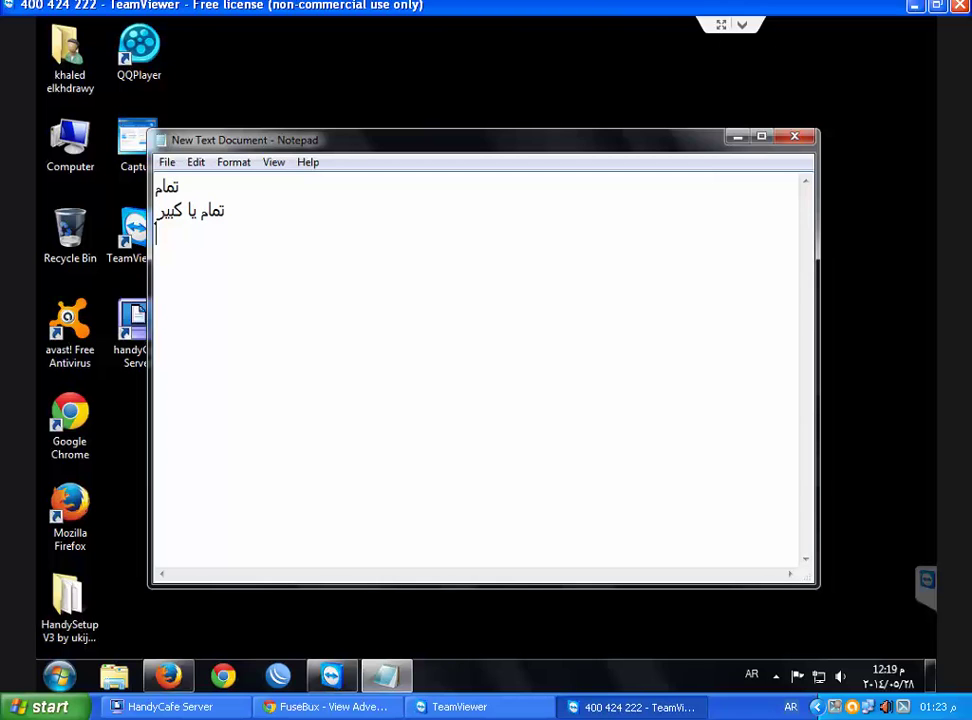
- Write the next two lines in the document: "سلام" and "سيبتلك البرنامج والباس عندك"
{"action": "type", "text": "سلام"}
{"action": "key", "text": "Return"}
{"action": "type", "text": "سيبتلم"}
{"action": "key", "text": "BackSpace"}
{"action": "type", "text": "ك البرنامج والباس عندك "}
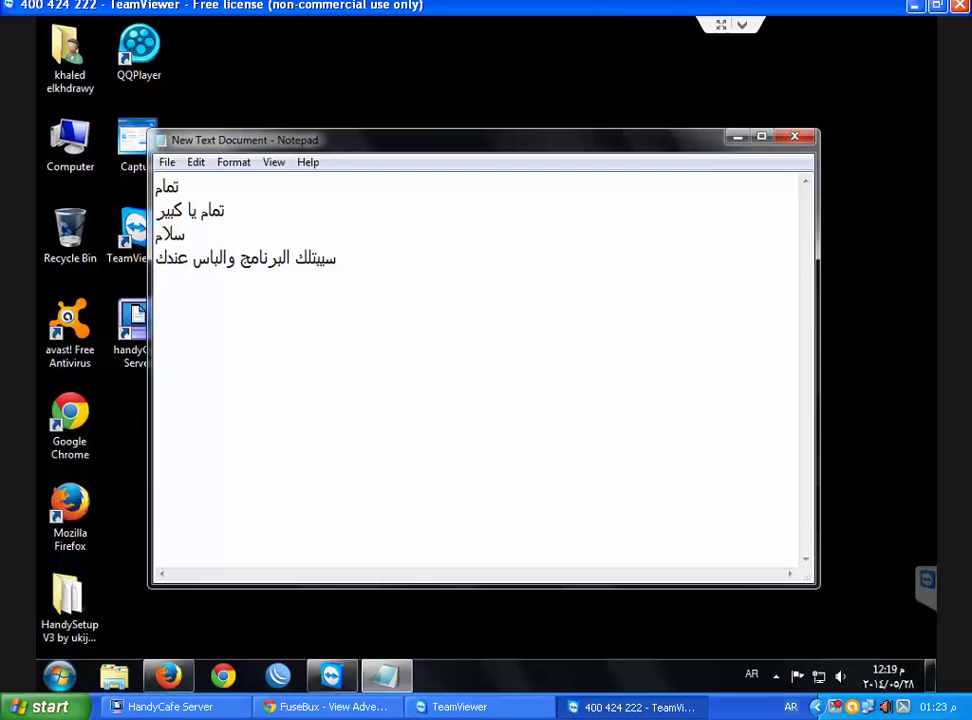
- Add the thank-you line "الف شكر يا ريس" to the document
{"action": "type", "text": "الف "}
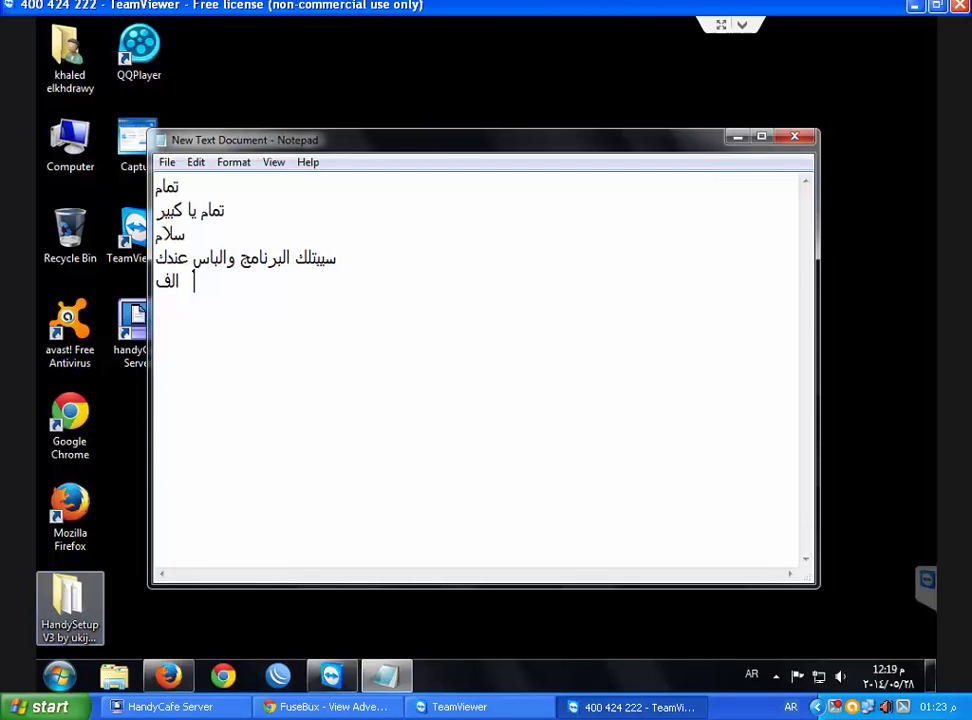
{"action": "type", "text": "شمر"}
{"action": "key", "text": "BackSpace"}
{"action": "key", "text": "BackSpace"}
{"action": "key", "text": "BackSpace"}
{"action": "type", "text": "كر يا ريس"}
{"action": "key", "text": "Return"}
- Write the line "الباسورد عارف و كل حاجه تمام بس ايه كانت المشكله" below the thank-you line
{"action": "type", "text": "الباسورد عارفو"}
{"action": "key", "text": "BackSpace"}
{"action": "type", "text": "و كل حاجه تمام بس ايه كانت المشكله "}
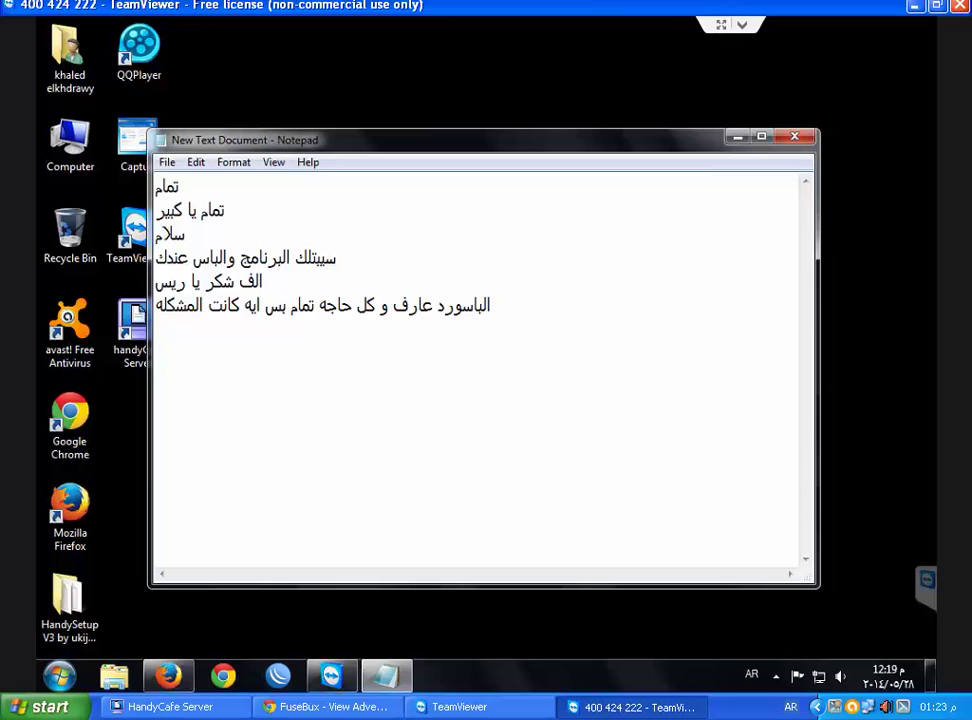
- Explain the problem in a new line of the document: "المشكله انك كنت واخد نسخه من البرنامج لكن ملوش اساسا"
{"action": "type", "text": "المش"}
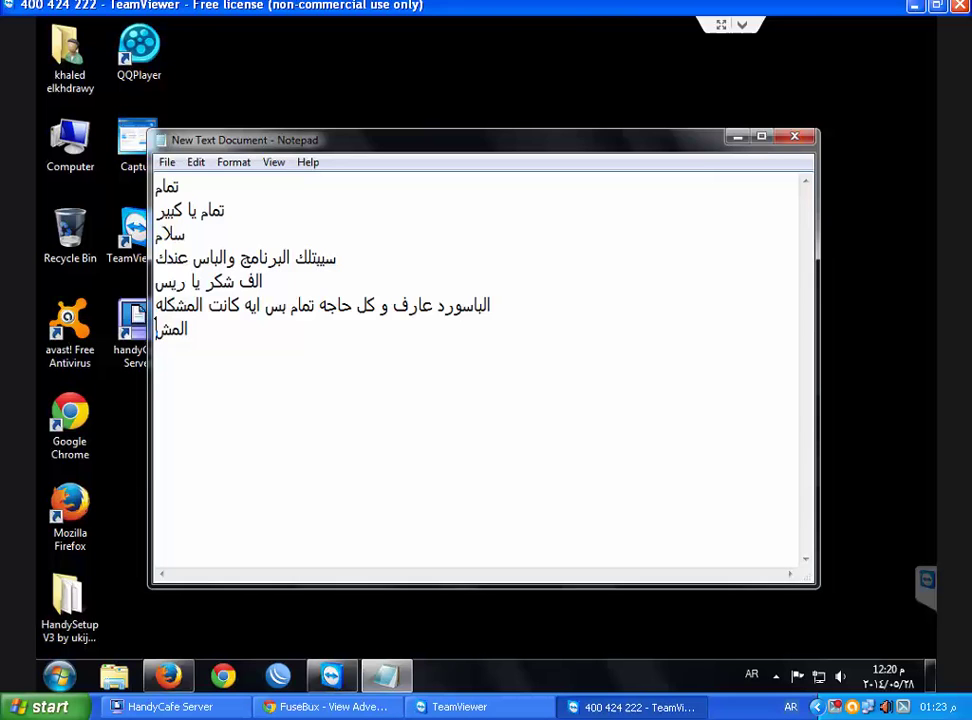
{"action": "type", "text": "كله انك "}
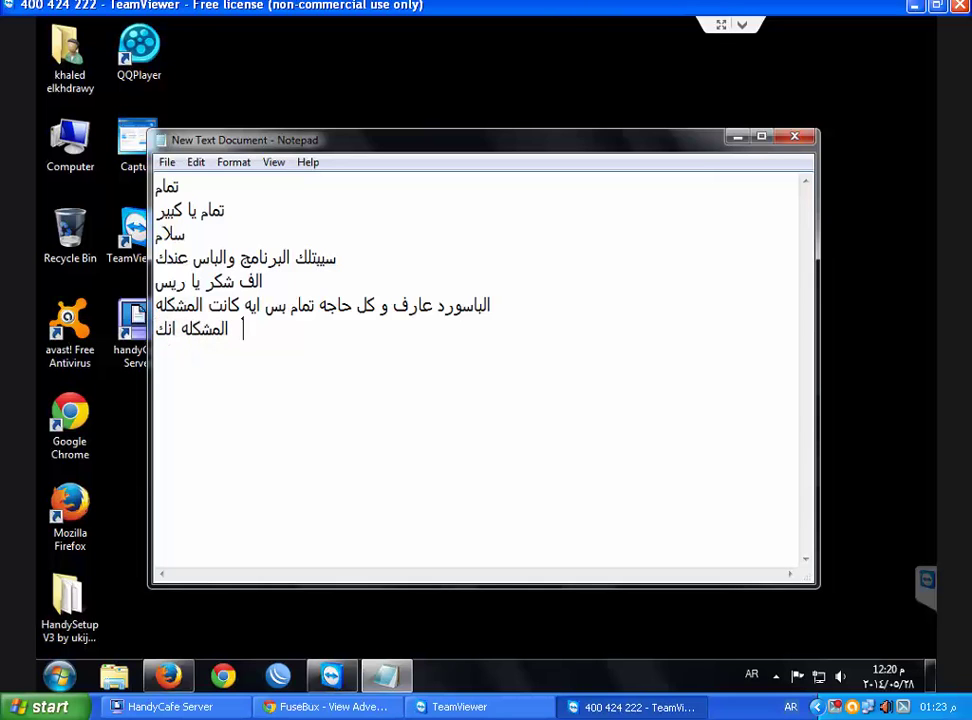
{"action": "type", "text": "كنت واخ"}
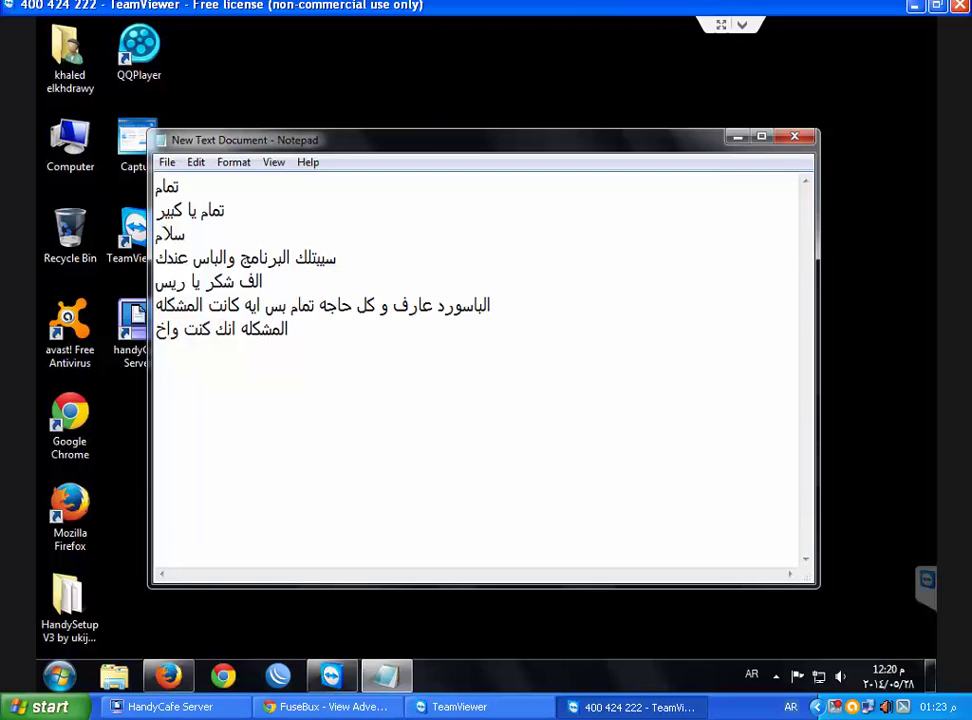
{"action": "type", "text": "د نسخه من البر"}
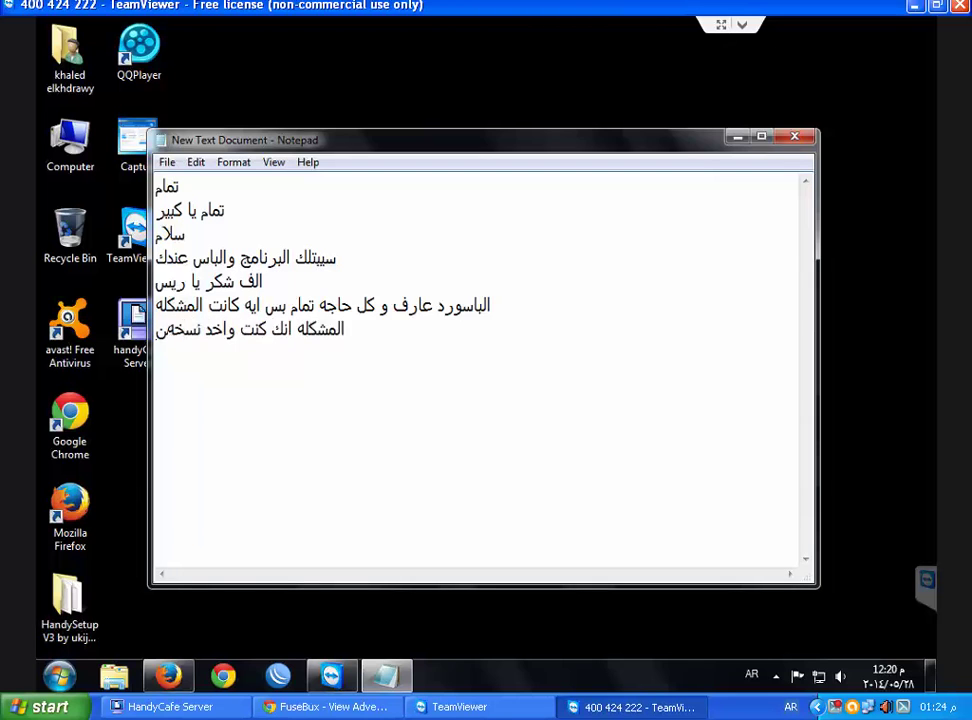
{"action": "type", "text": "نام"}
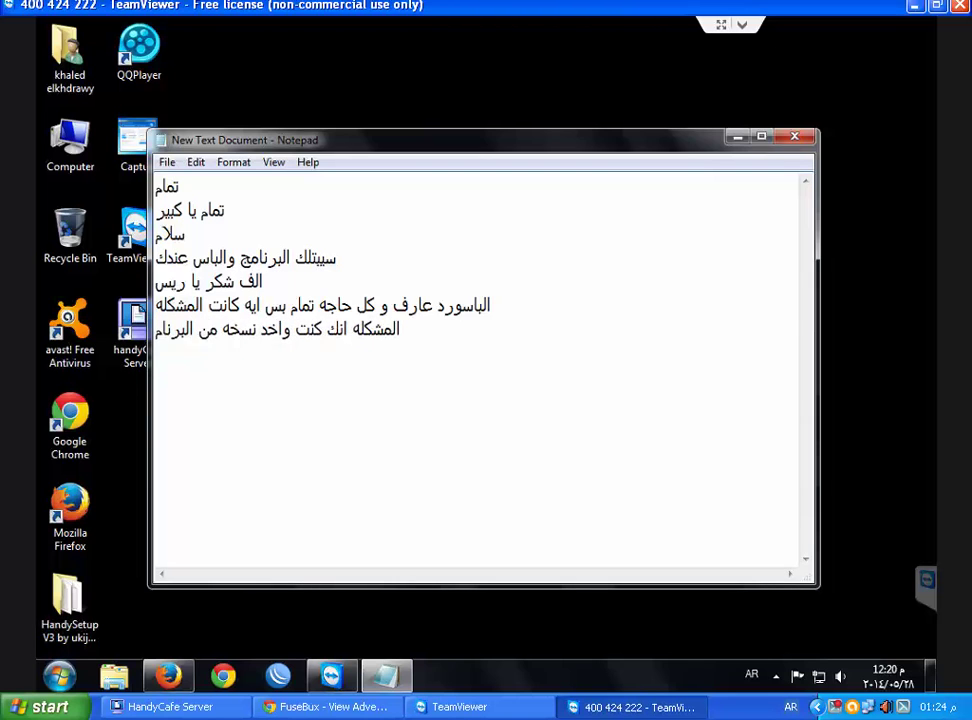
{"action": "type", "text": "ج "}
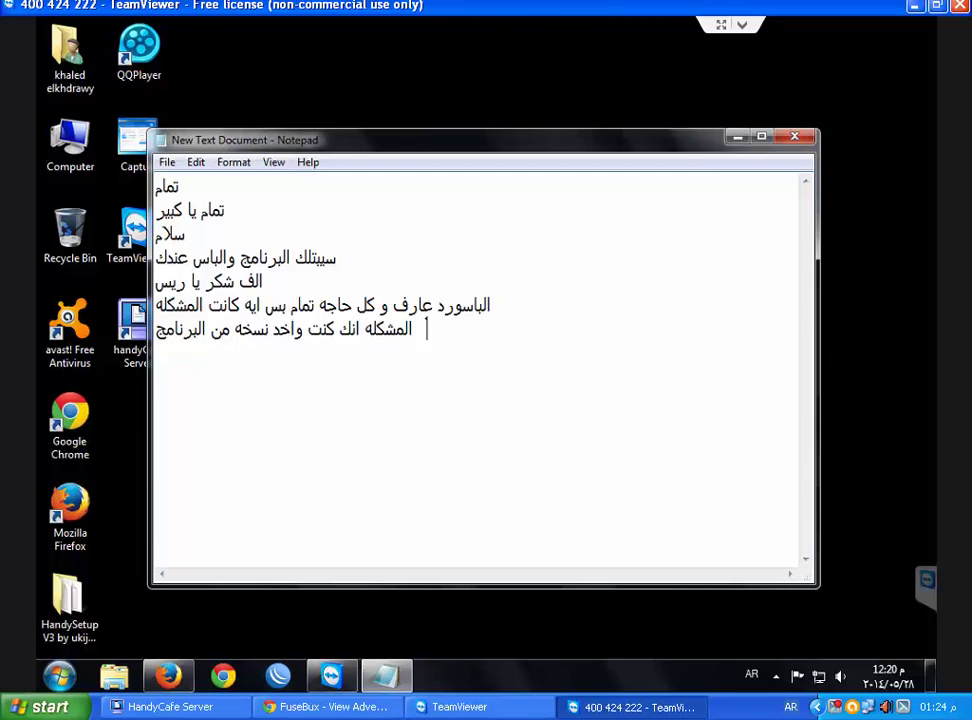
{"action": "type", "text": "لكن م"}
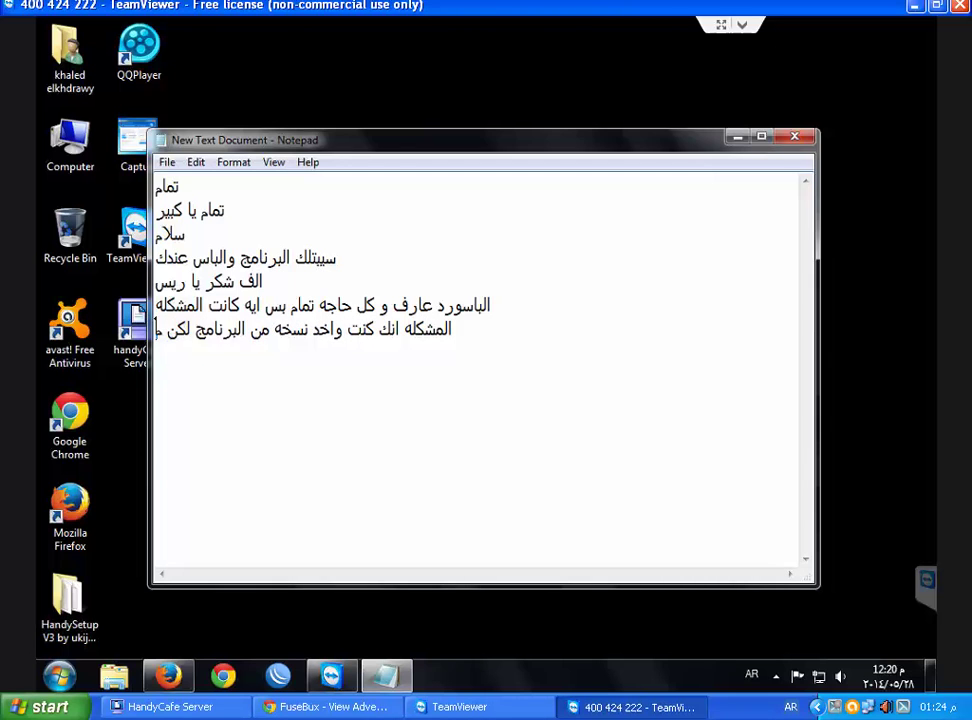
{"action": "type", "text": "لوش اساسا"}
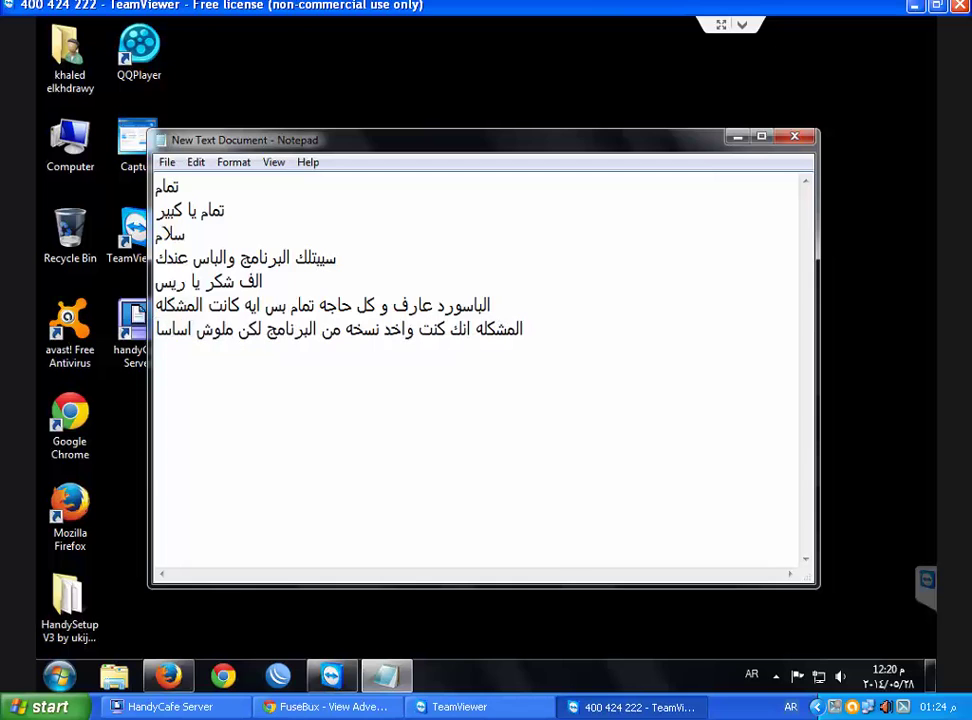
- Add the line "الف شكرا يا كبير و شكرا على البرنامج" below the explanation of the problem
{"action": "key", "text": "Return"}
{"action": "type", "text": "الف شكرا يا با"}
{"action": "key", "text": "BackSpace"}
{"action": "key", "text": "BackSpace"}
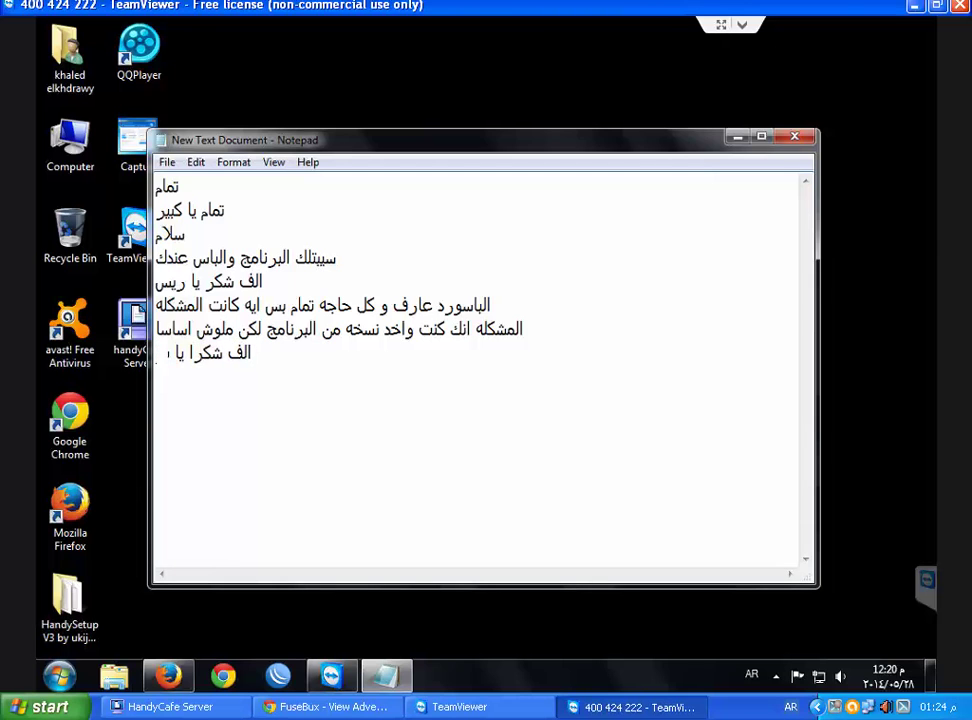
{"action": "type", "text": "كبير و"}
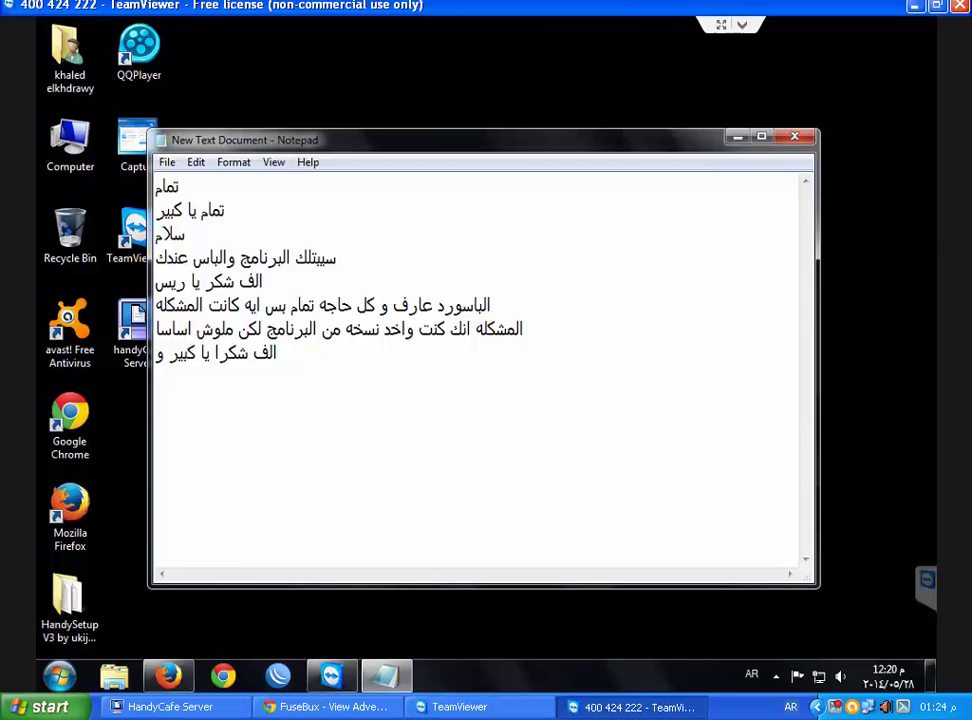
{"action": "type", "text": " شكرا على ال"}
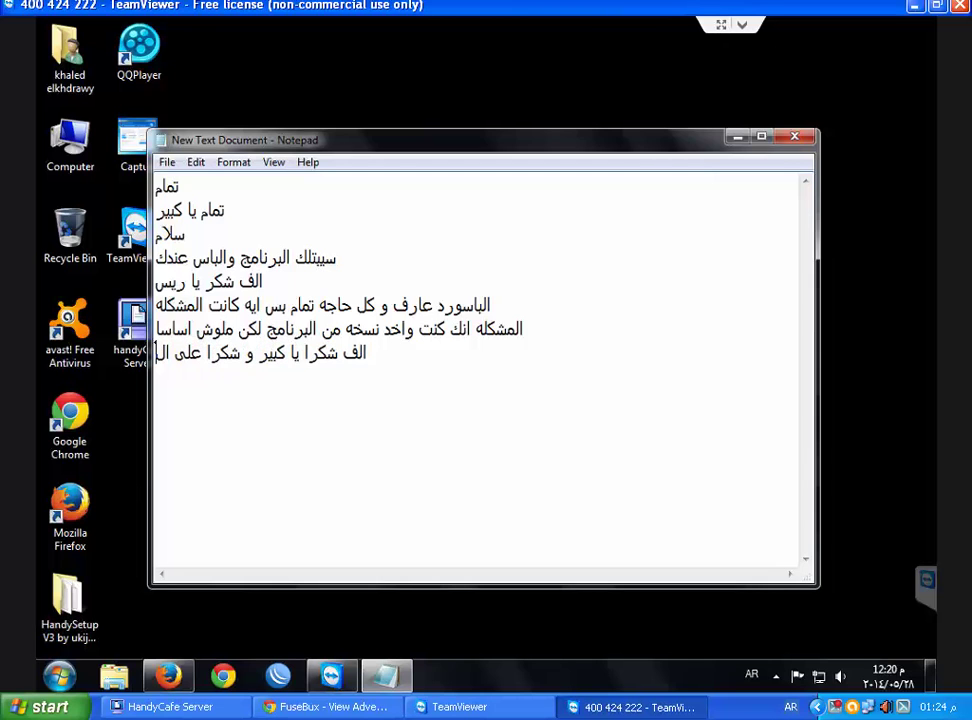
{"action": "type", "text": "برنامج "}
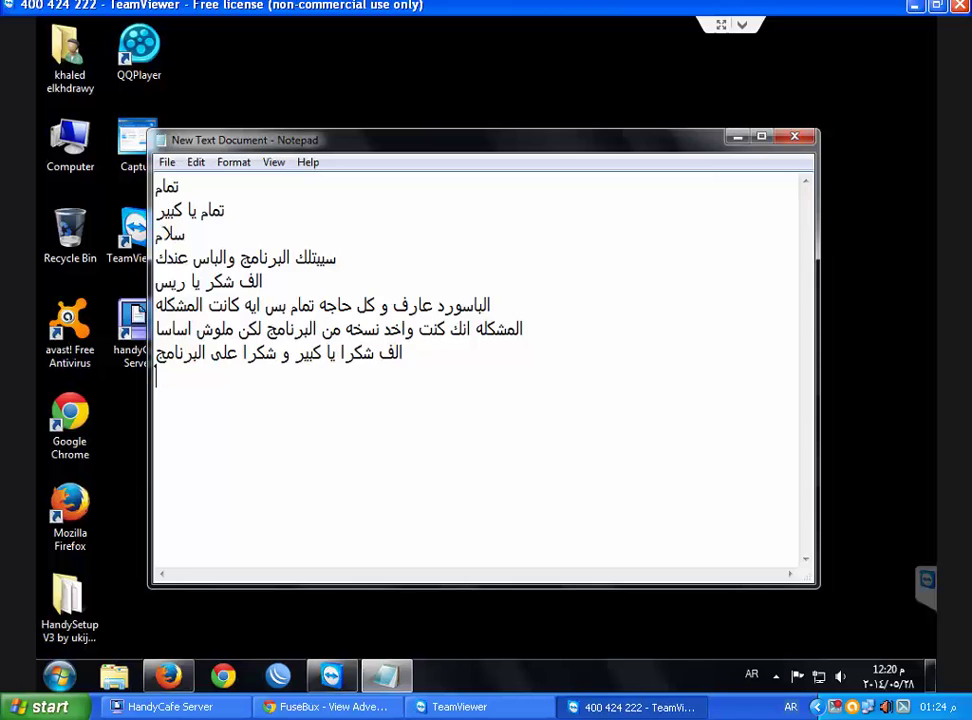
- Write the closing line "الشكر لله" in the document, followed by the farewell "سلام" on two separate lines
{"action": "type", "text": "الشكر لله"}
{"action": "key", "text": "Return"}
{"action": "type", "text": "سلام"}
{"action": "key", "text": "Return"}
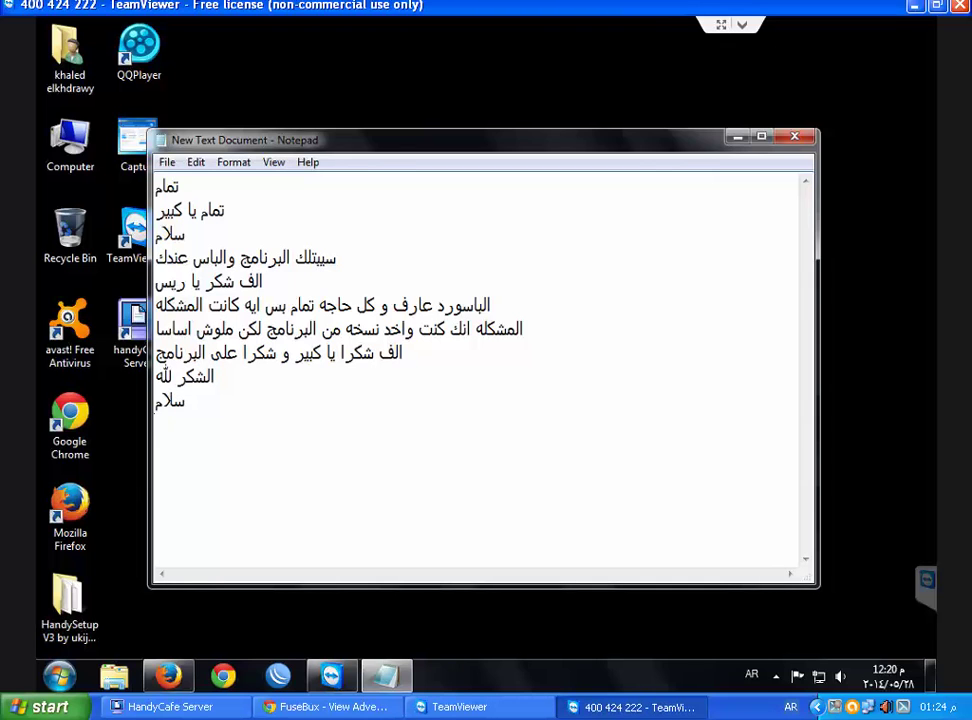
{"action": "type", "text": "سلام"}
{"action": "key", "text": "Return"}
- End the remote control session, dismiss the sponsored session notice and close the TeamViewer main window
{"action": "left_click", "coordinate": [960, 6]}
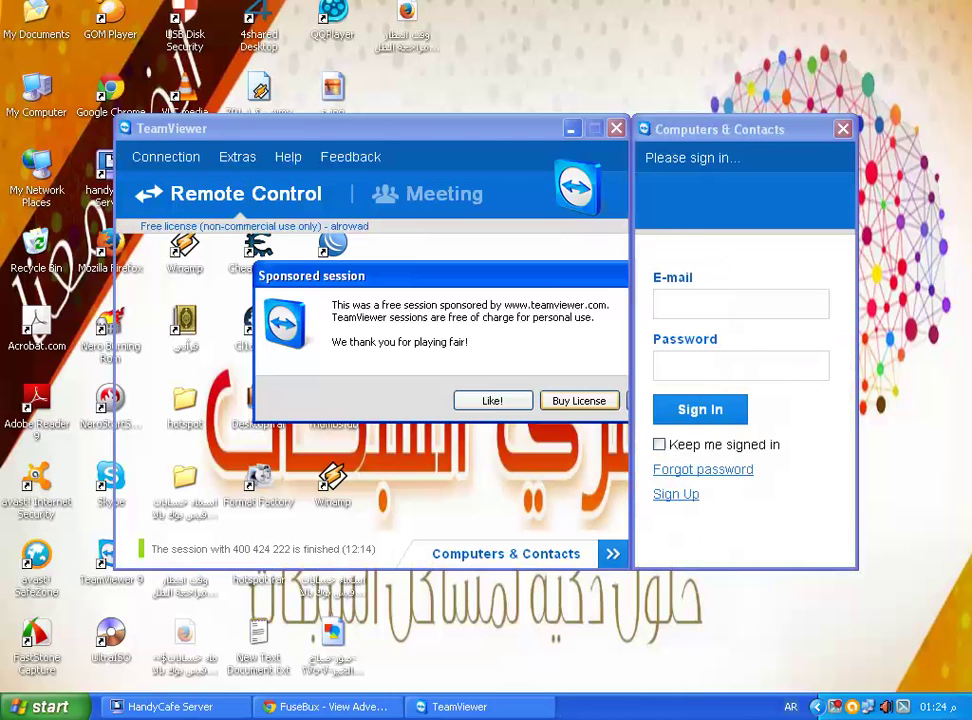
{"action": "left_click", "coordinate": [664, 401]}
{"action": "left_click", "coordinate": [616, 128]}
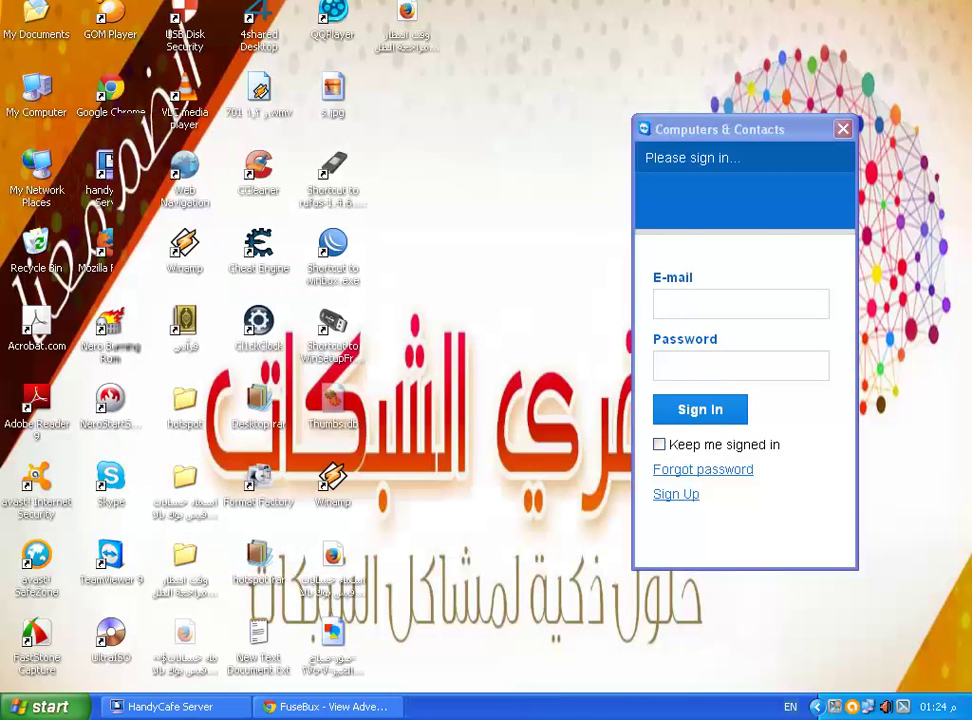